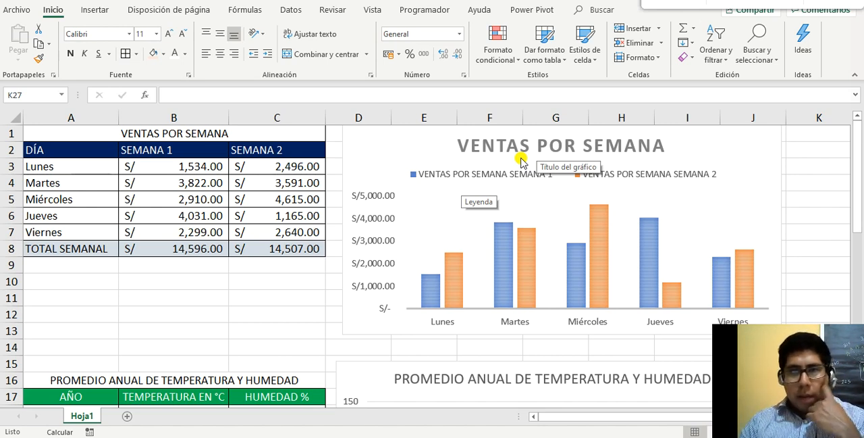
Look over the weekly sales, temperature and humidity, and student tables with their charts on the sheet
scroll(527, 198, "down", 5)
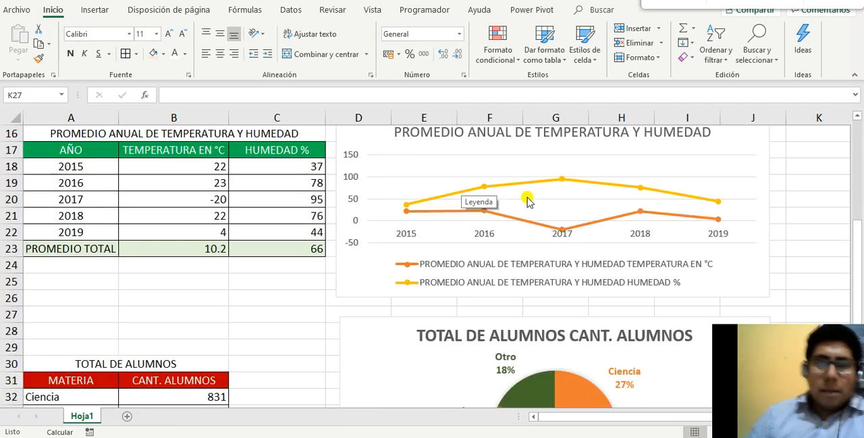
scroll(527, 198, "down", 2)
scroll(527, 198, "up", 5)
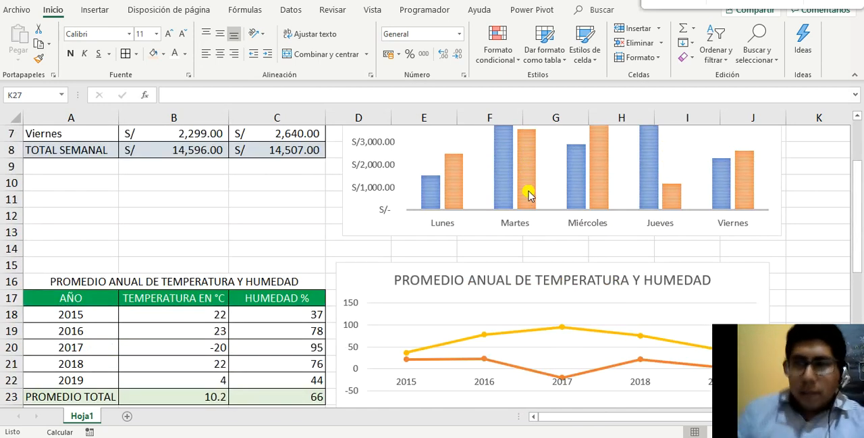
scroll(352, 195, "up", 2)
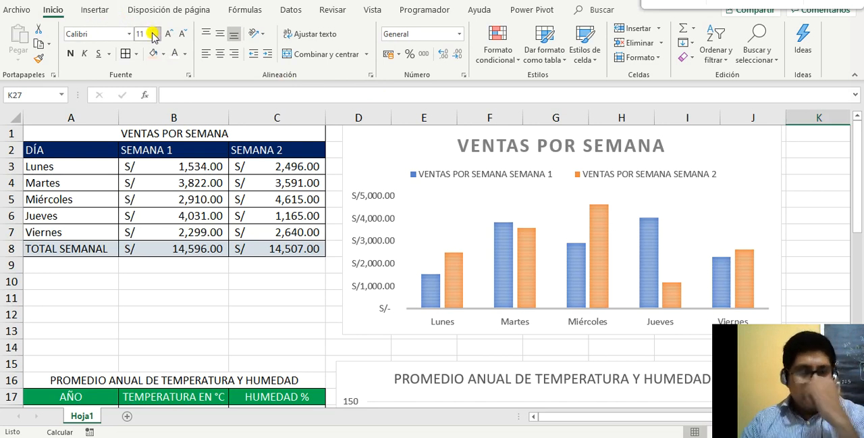
left_click(93, 10)
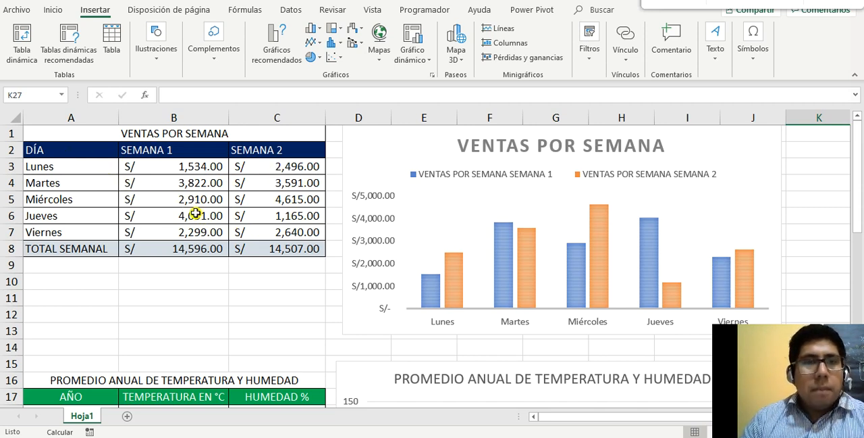
scroll(398, 210, "down", 2)
scroll(399, 210, "up", 2)
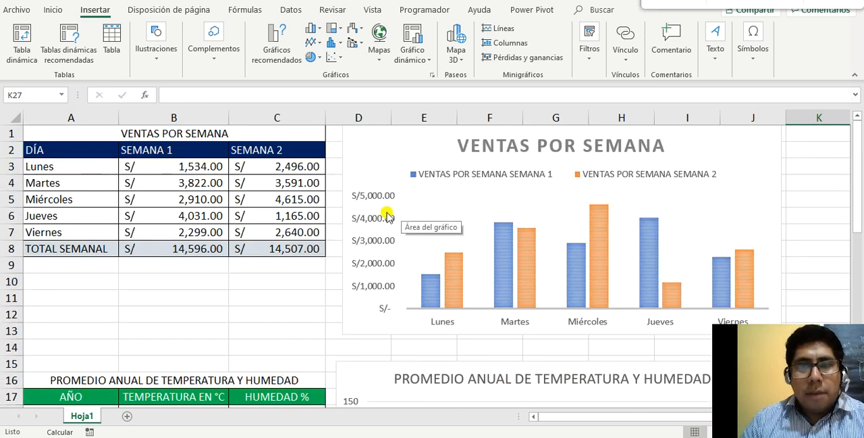
Select the weekly sales, temperature and humidity, and student total charts in turn to examine their source ranges
left_click(690, 207)
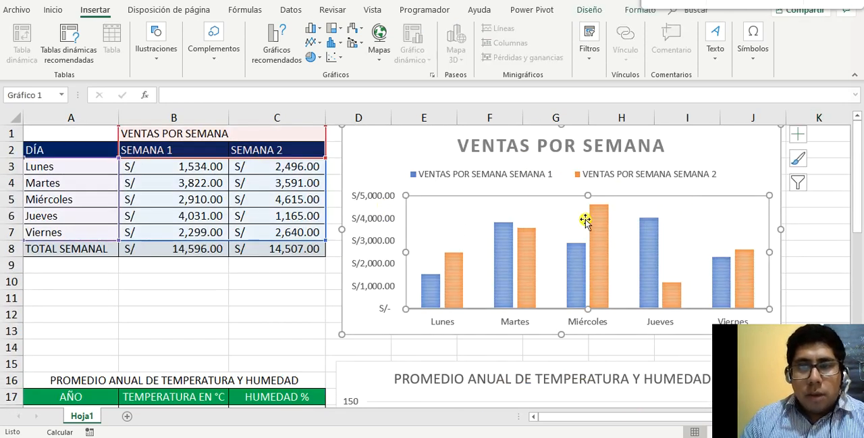
scroll(393, 170, "down", 5)
scroll(393, 170, "up", 1)
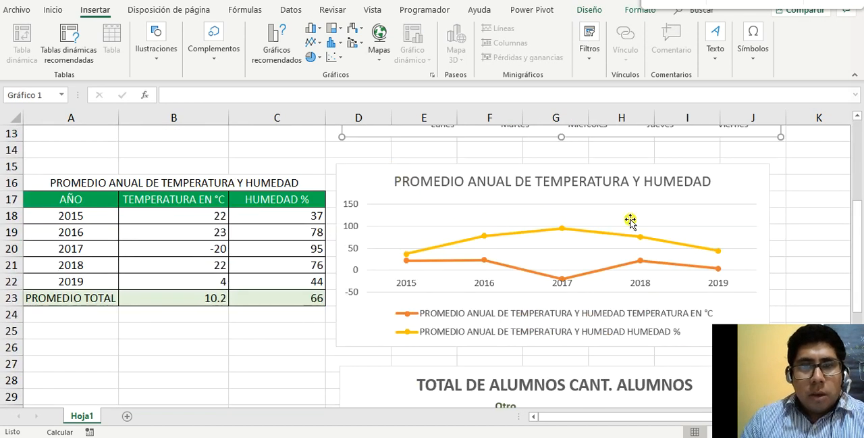
left_click(661, 223)
scroll(482, 245, "down", 3)
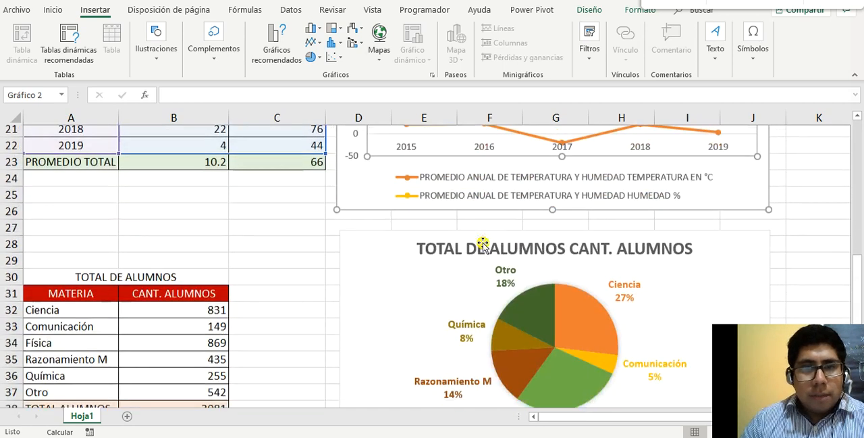
scroll(483, 244, "down", 2)
left_click(454, 232)
scroll(549, 187, "up", 1)
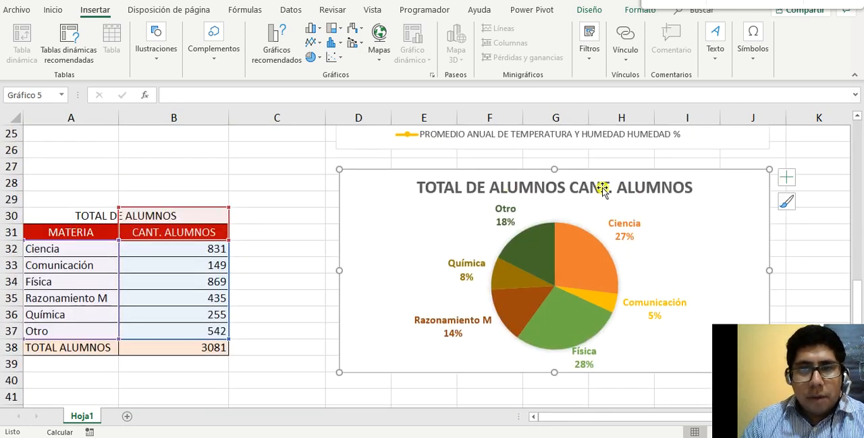
scroll(343, 233, "up", 3)
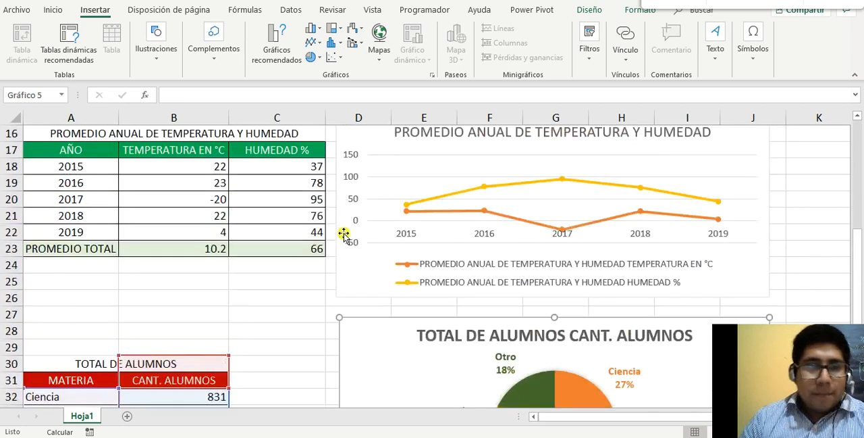
scroll(344, 233, "up", 5)
scroll(196, 230, "down", 2)
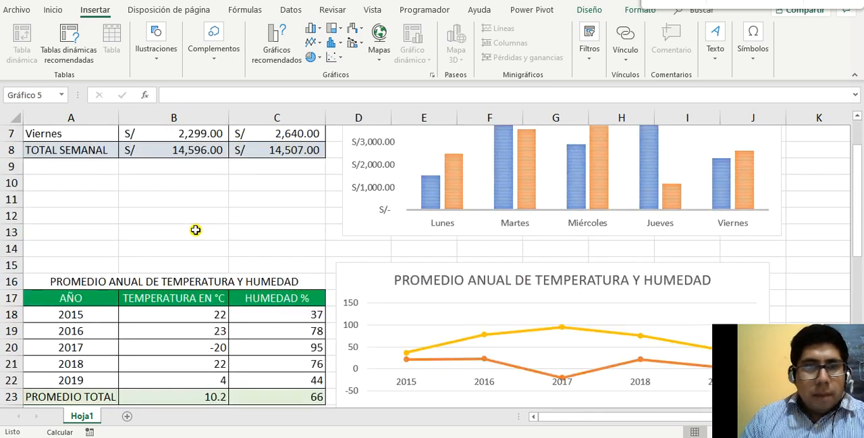
scroll(195, 230, "down", 7)
scroll(195, 230, "up", 7)
scroll(195, 231, "up", 2)
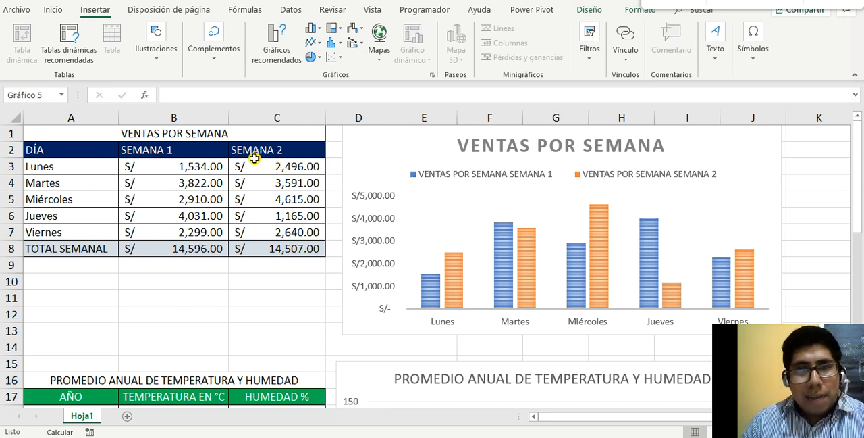
Open the full list of chart types for the VENTAS POR SEMANA table
left_click(177, 170)
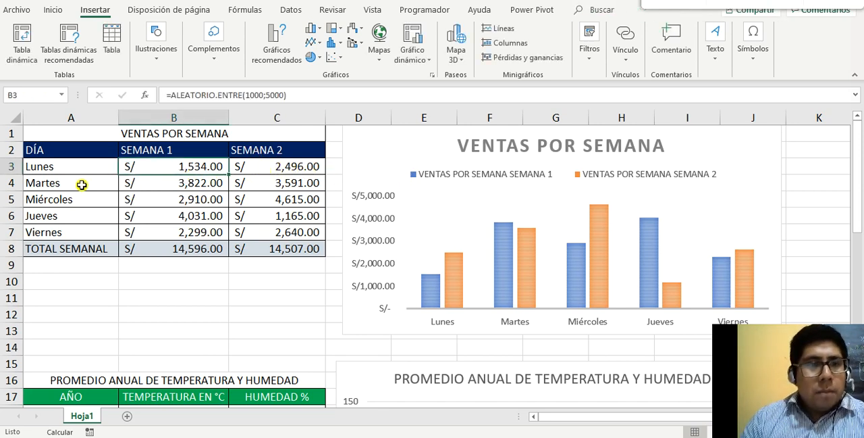
left_click(106, 198)
left_click(189, 197)
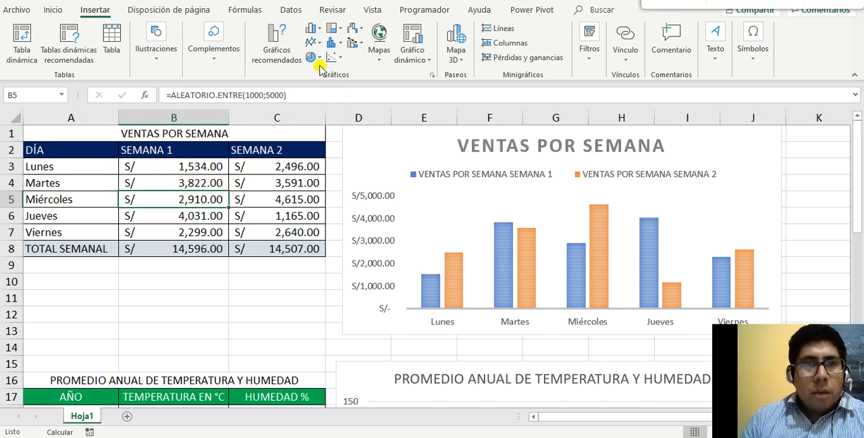
left_click(276, 52)
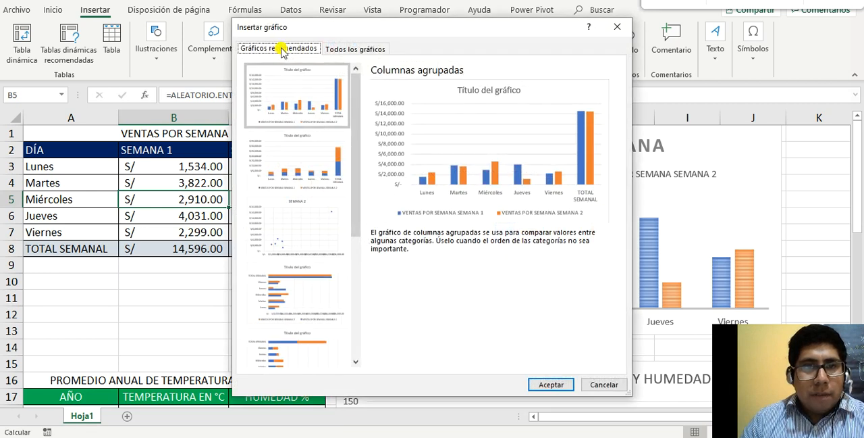
left_click(354, 51)
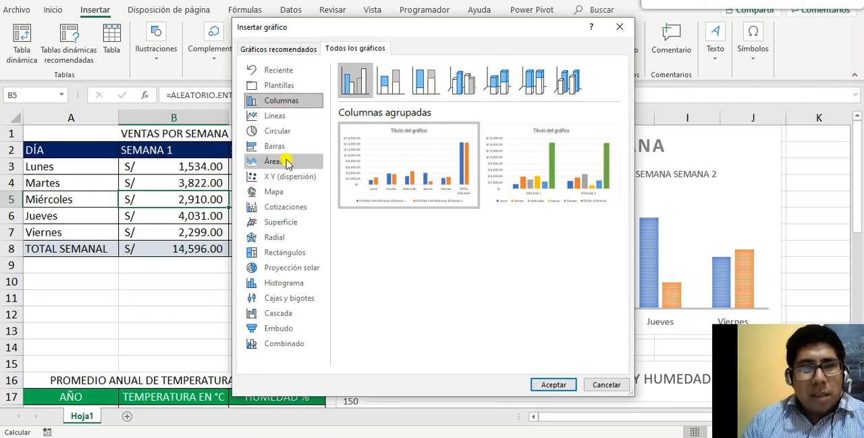
Preview the weekly sales data as Líneas, Circular, Barras, Columnas and Áreas charts
left_click(281, 115)
left_click(280, 130)
left_click(287, 150)
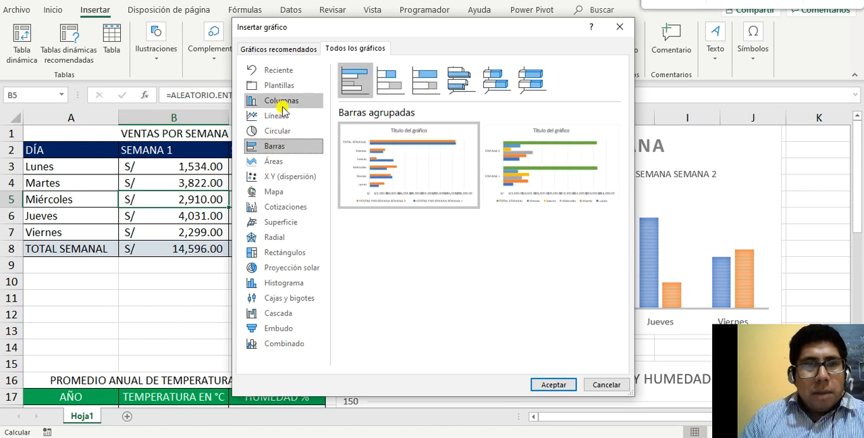
left_click(282, 100)
left_click(285, 118)
left_click(280, 129)
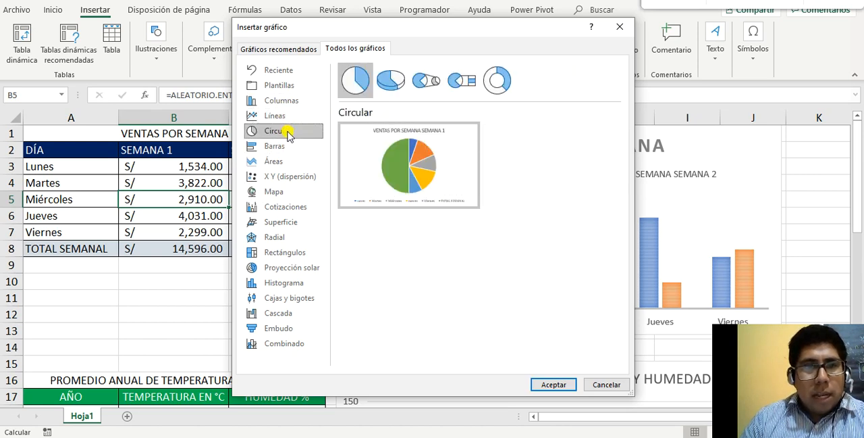
left_click(282, 147)
left_click(290, 162)
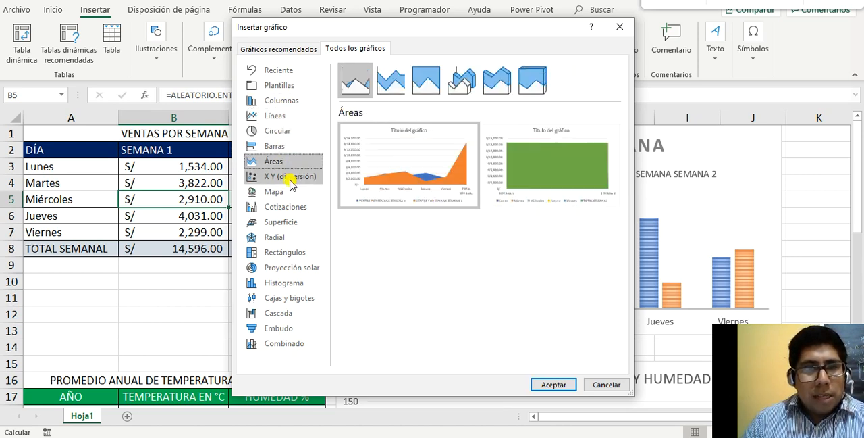
Preview the weekly sales data as X Y (dispersión), Cotizaciones, Radial, Rectángulos and Superficie charts
left_click(290, 177)
left_click(286, 206)
left_click(283, 236)
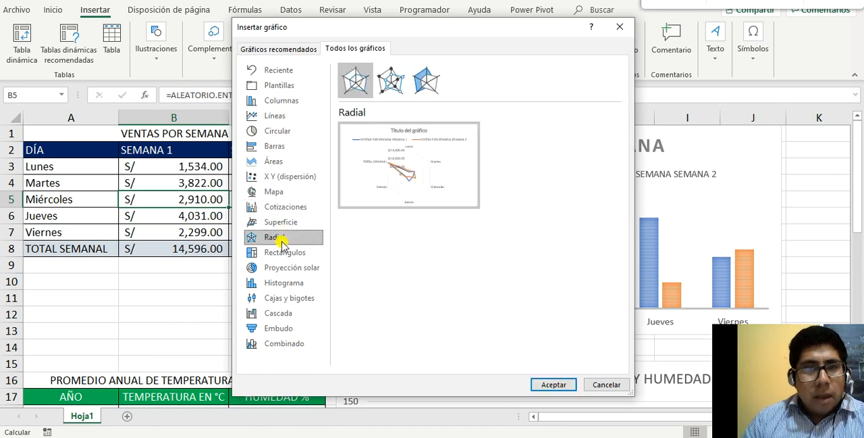
left_click(281, 251)
left_click(280, 223)
left_click(284, 207)
left_click(282, 221)
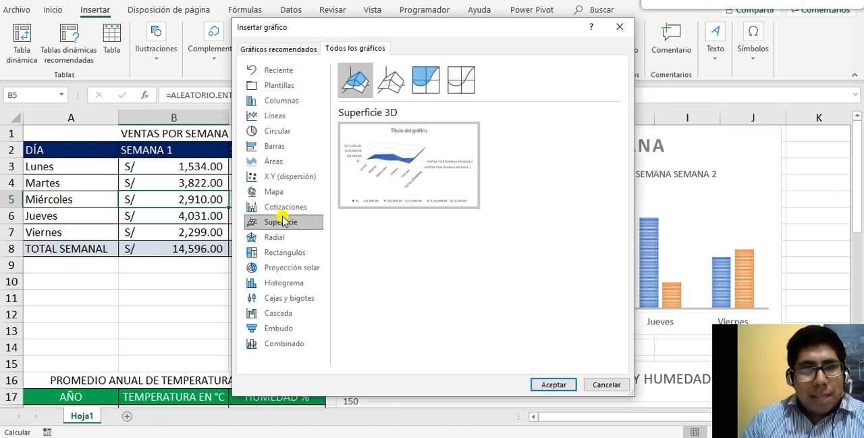
Preview the Rectángulos, Proyección solar, Histograma, Cajas y bigotes and Cascada chart types, and close the chart dialog without inserting one
left_click(287, 254)
left_click(278, 268)
left_click(280, 285)
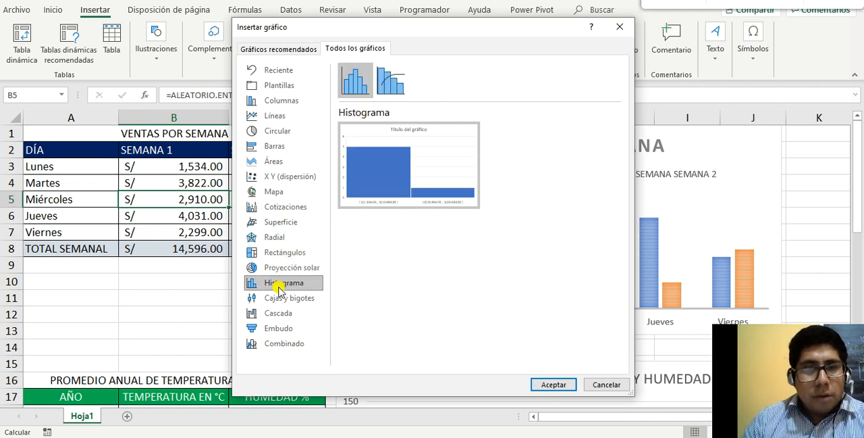
left_click(280, 299)
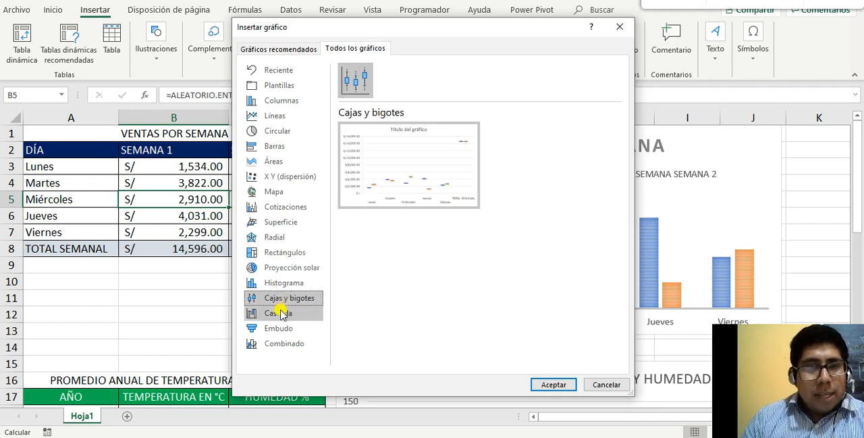
left_click(279, 314)
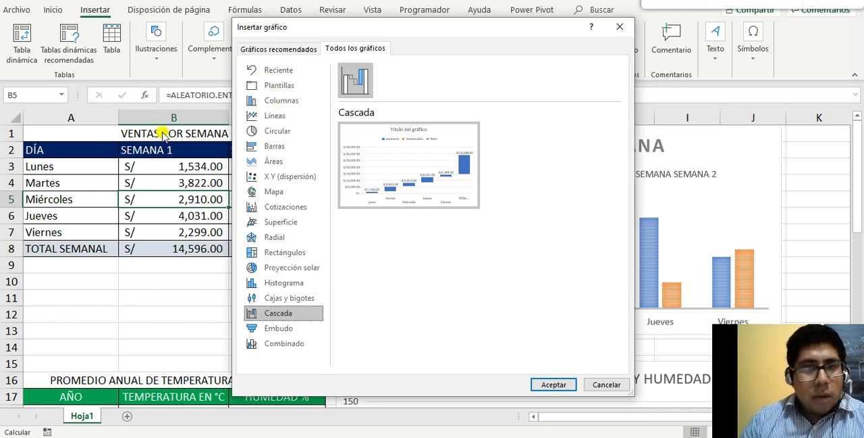
mouse_move(463, 197)
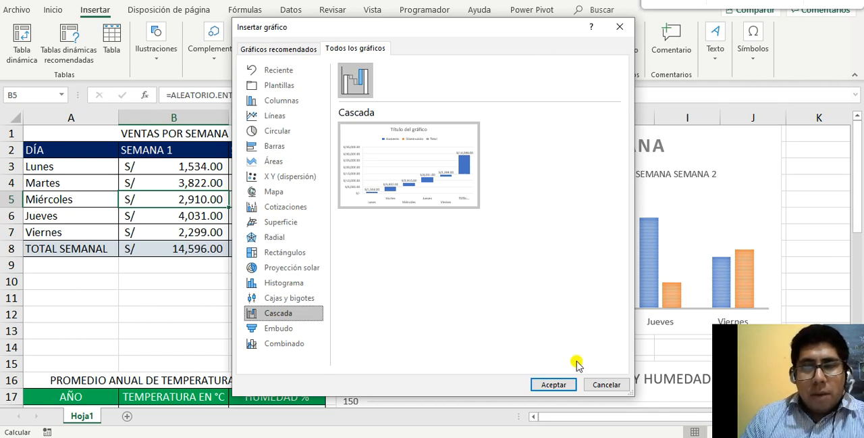
left_click(607, 384)
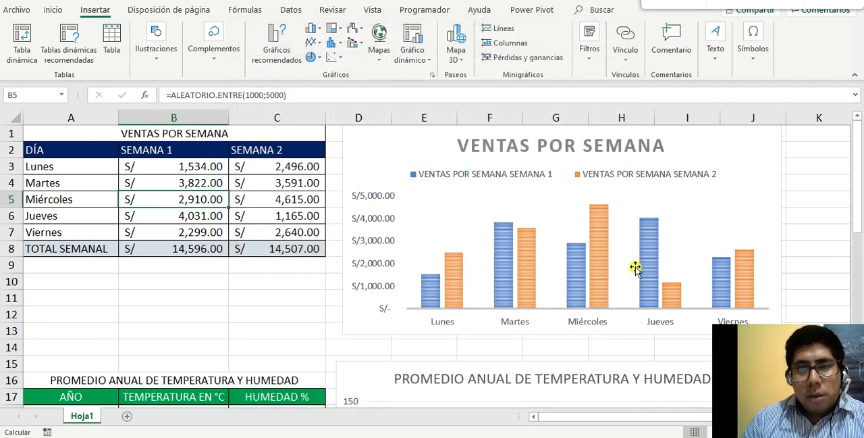
Switch to the browser and read the introduction and chart type list of Microsoft's "Tipos de gráficos disponibles" article
left_click(723, 204)
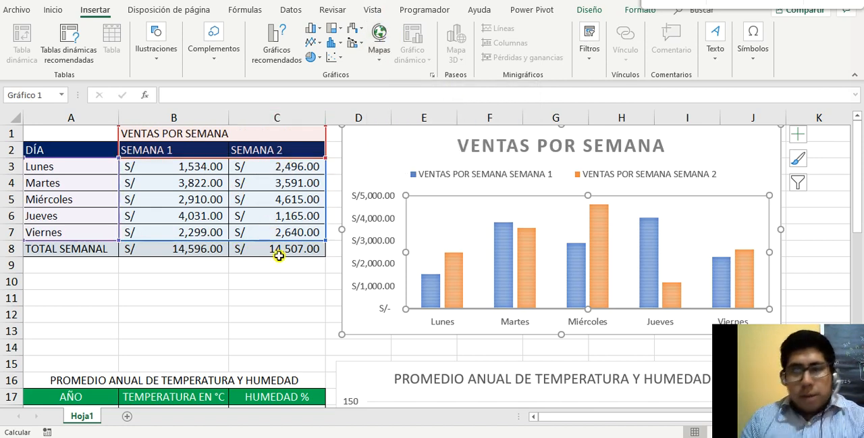
left_click(442, 436)
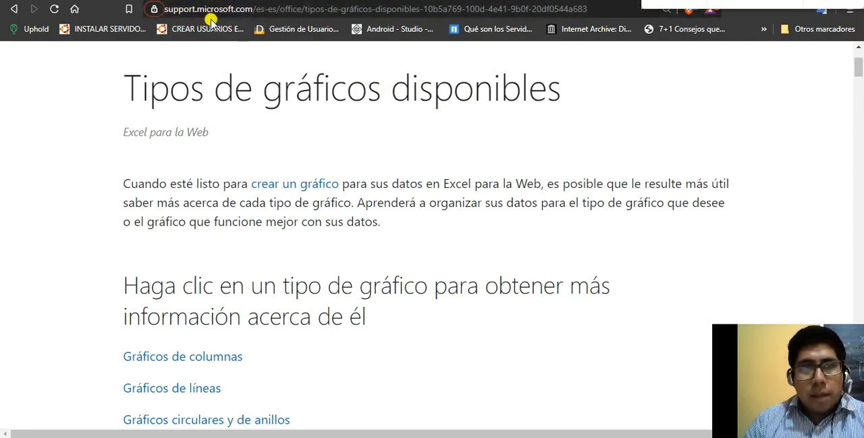
scroll(377, 150, "up", 1)
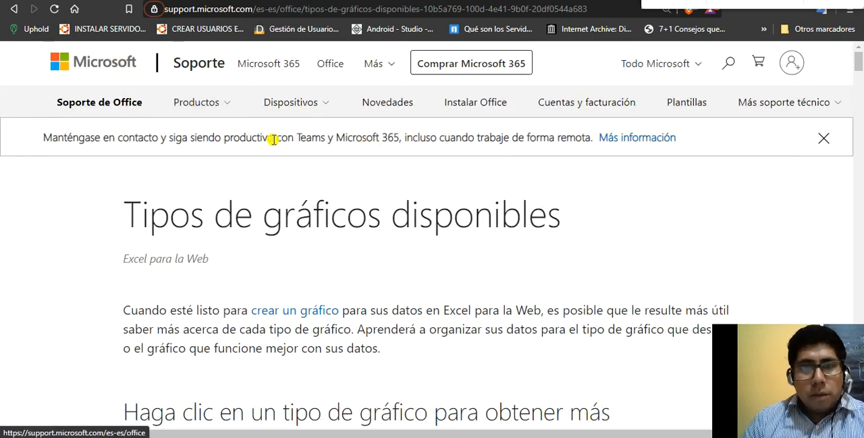
scroll(397, 223, "down", 3)
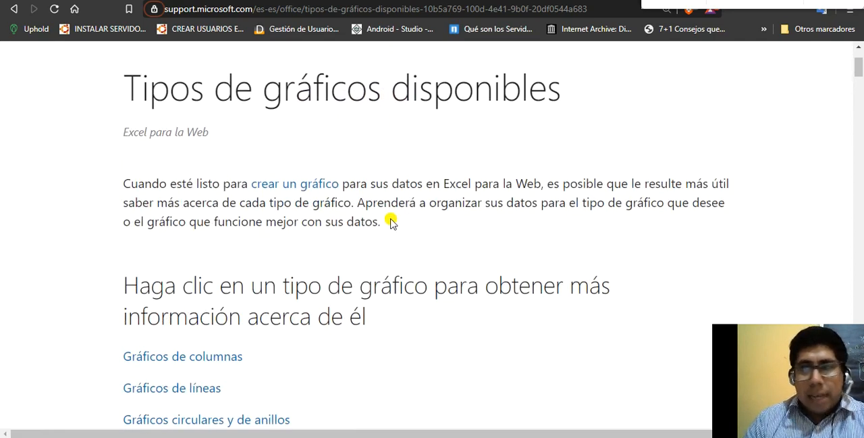
scroll(391, 221, "down", 6)
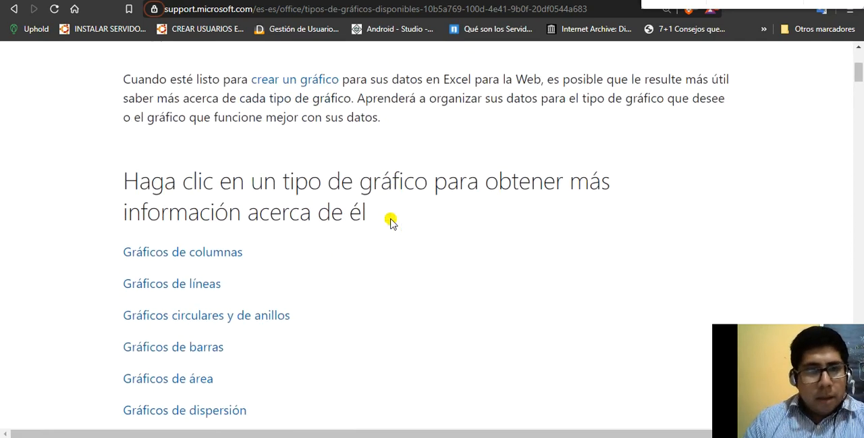
Read the "Gráficos de columnas" section and examine its VENTAS DE ASIA ORIENTAL example chart
scroll(391, 222, "down", 3)
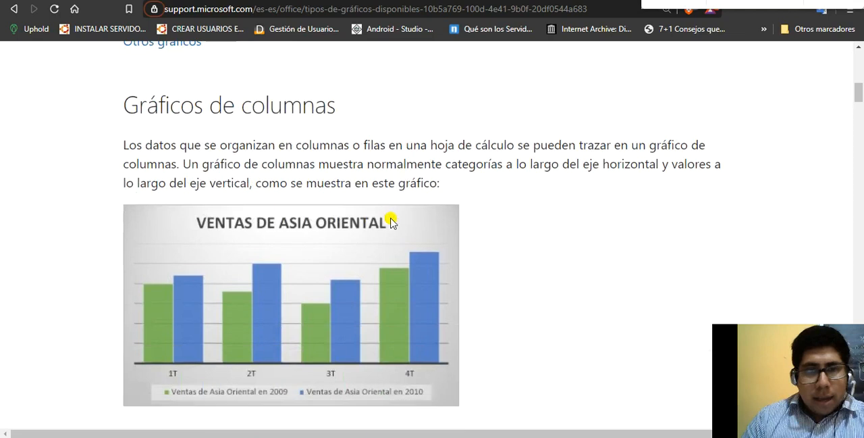
scroll(391, 222, "up", 2)
scroll(391, 222, "down", 1)
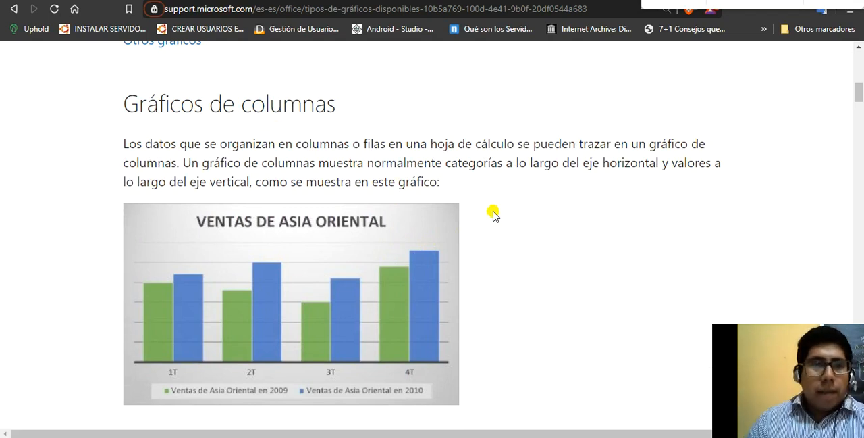
scroll(387, 173, "down", 2)
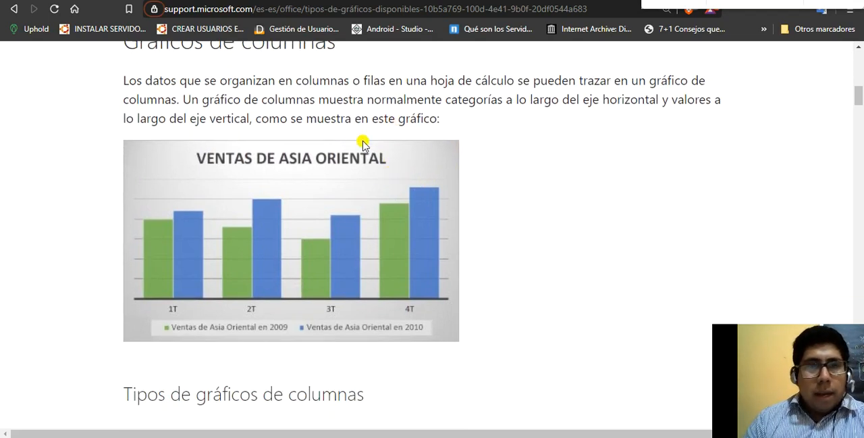
scroll(269, 106, "up", 2)
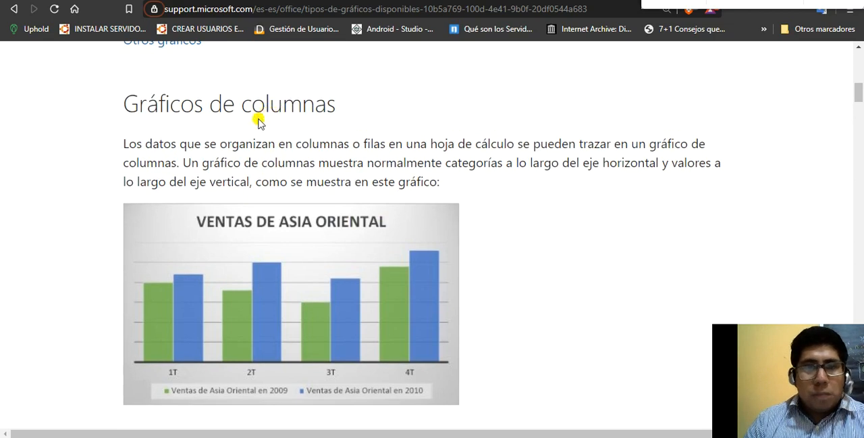
Read how column charts place categories and values on the axes, and compare it with the VENTAS DE ASIA ORIENTAL chart
scroll(437, 165, "down", 2)
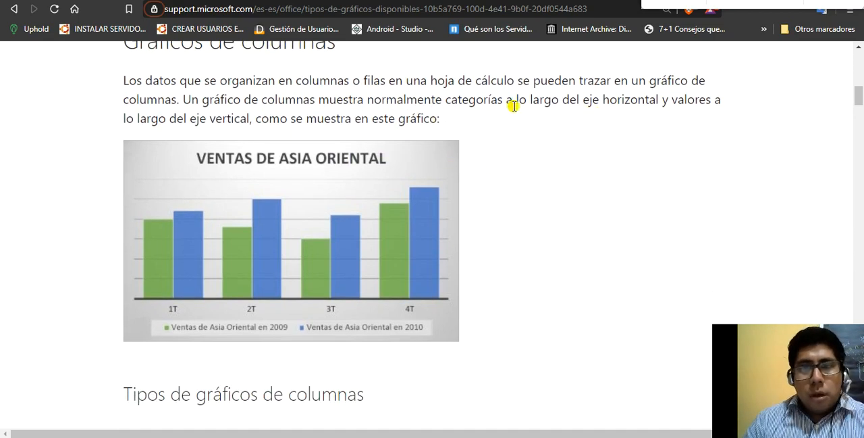
left_click_drag(446, 99, 630, 101)
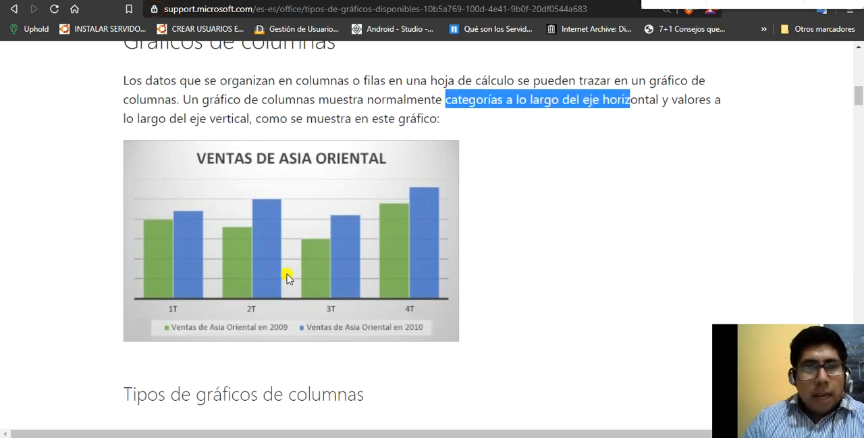
left_click(679, 105)
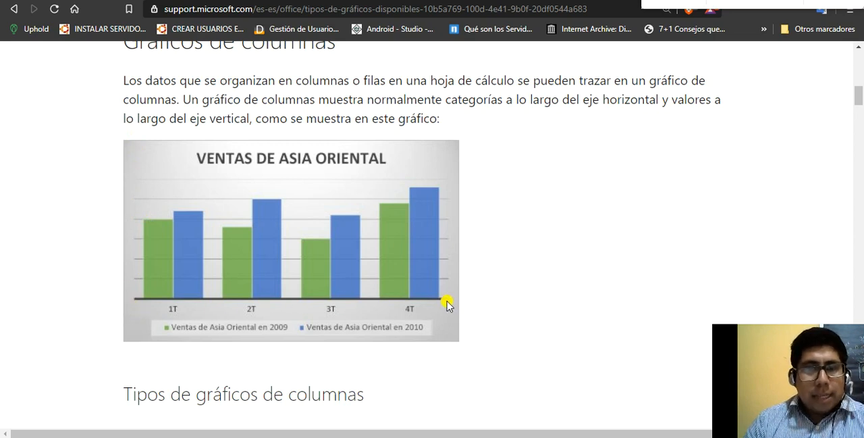
scroll(448, 304, "down", 1)
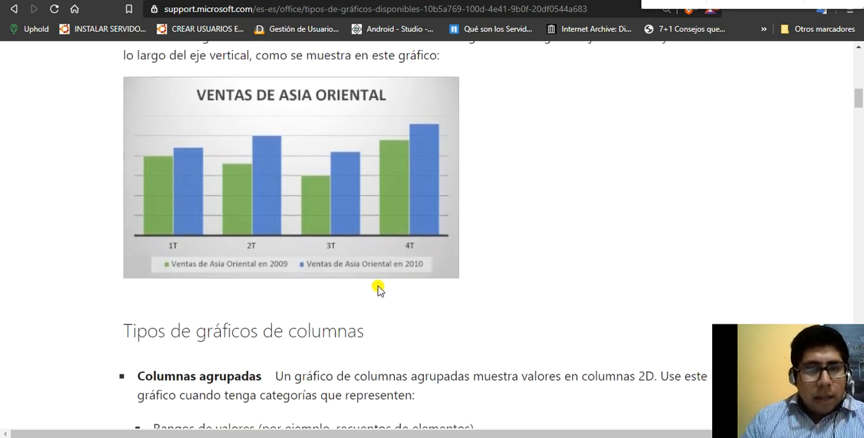
scroll(381, 279, "up", 2)
scroll(412, 145, "down", 2)
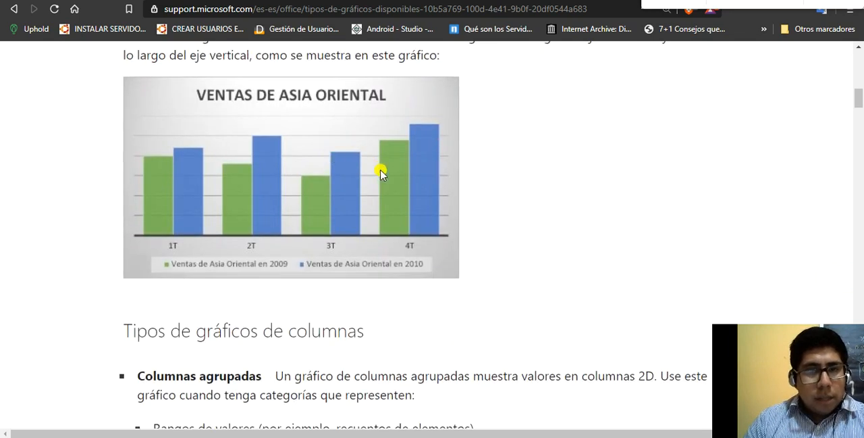
Read the "Tipos de gráficos de columnas" list on grouped, stacked and 100% stacked columns, and return to the example chart
scroll(421, 158, "down", 4)
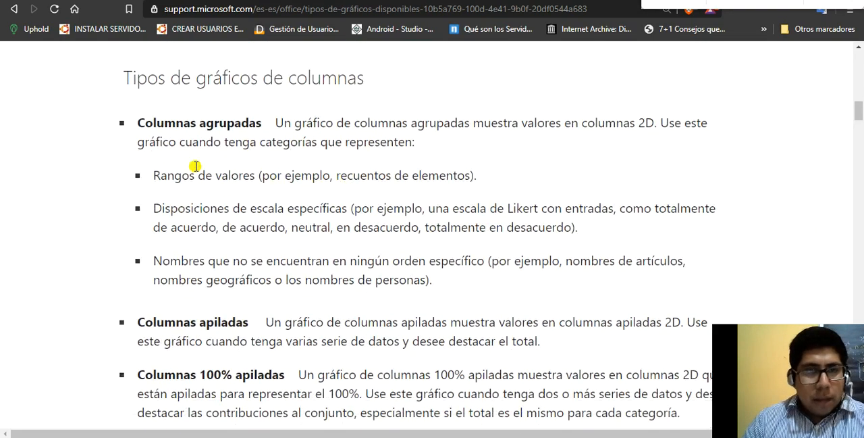
scroll(238, 128, "down", 1)
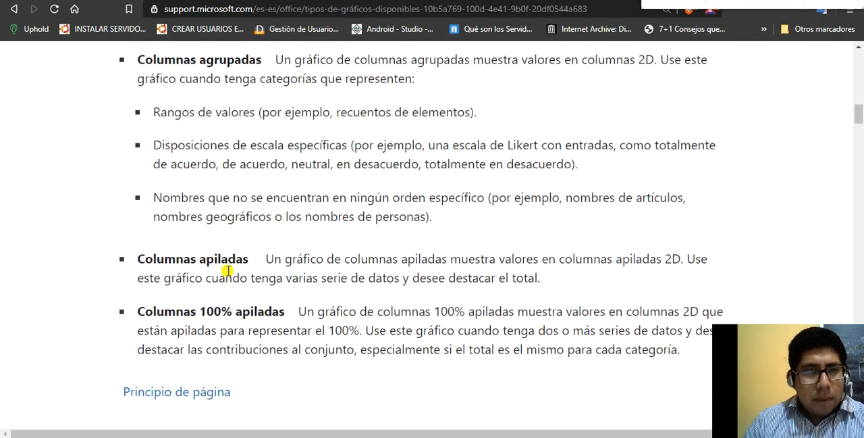
scroll(228, 271, "down", 1)
scroll(239, 240, "up", 4)
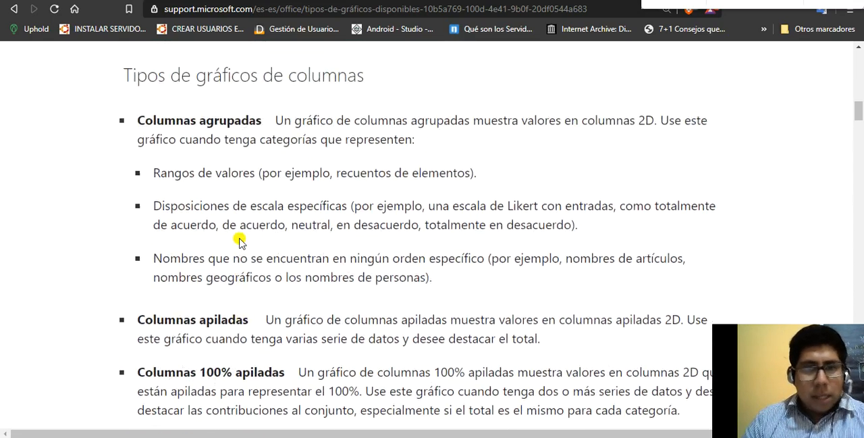
scroll(234, 231, "up", 2)
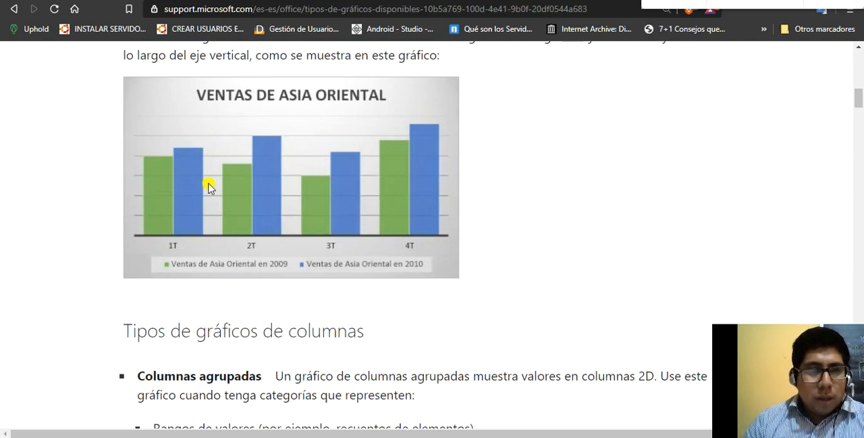
scroll(208, 187, "up", 1)
scroll(208, 187, "up", 1)
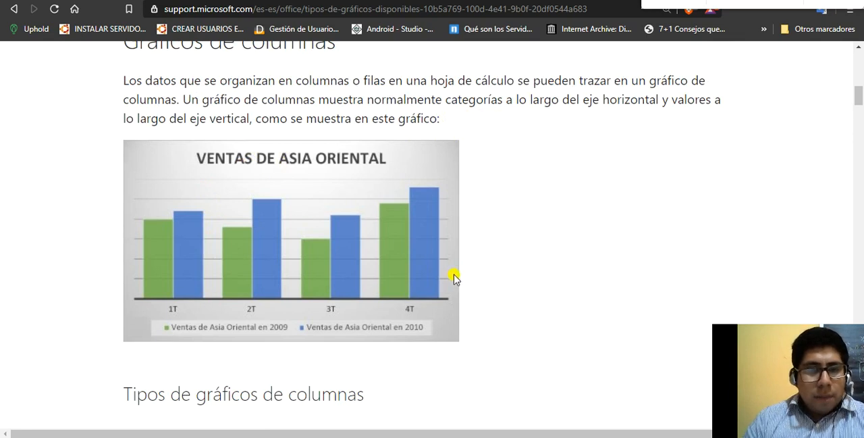
Switch to the Excel workbook and go through the VENTAS POR SEMANA title, the DÍA header and the weekday labels
key("alt+Tab")
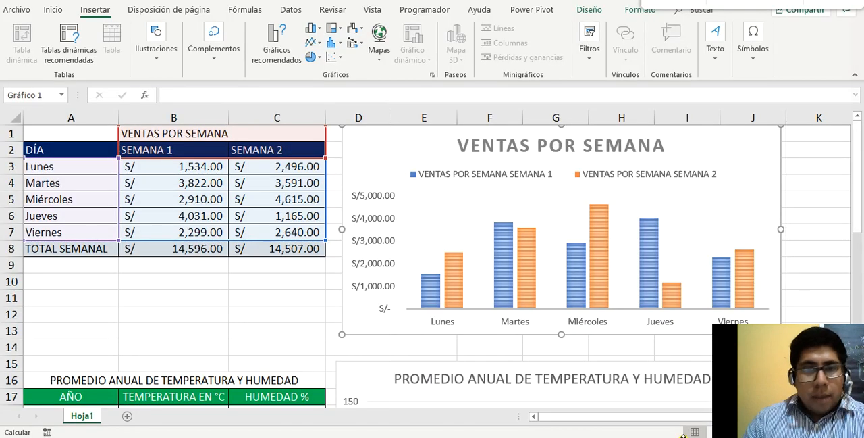
left_click(104, 184)
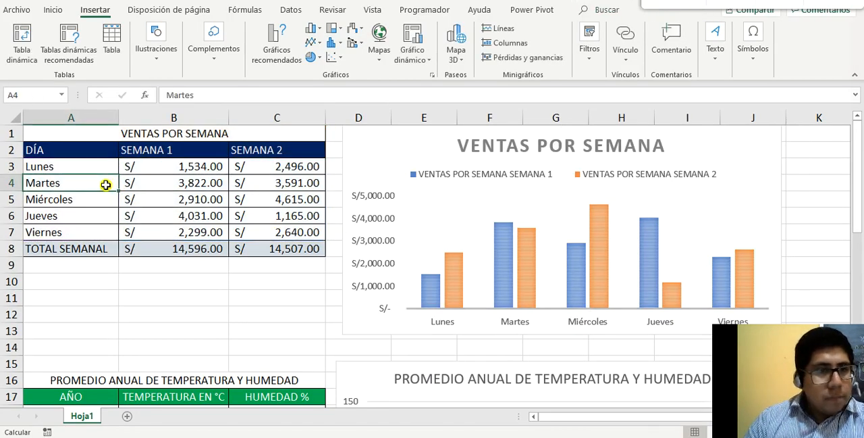
left_click(91, 134)
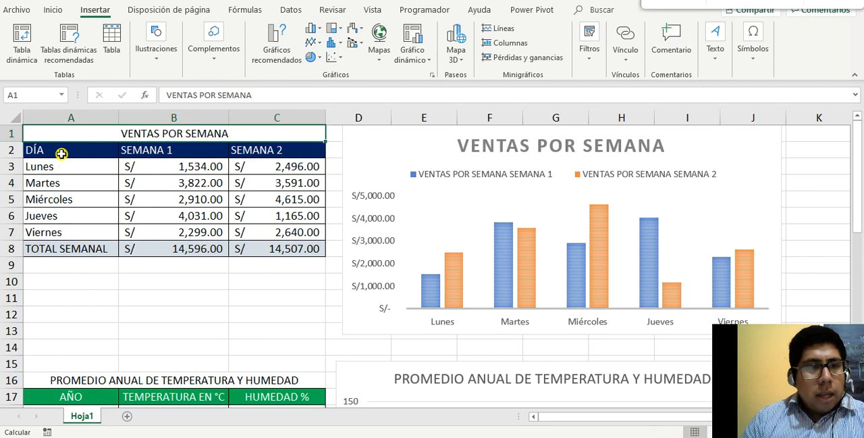
left_click(60, 152)
left_click(68, 166)
left_click(71, 182)
left_click(71, 199)
left_click(74, 216)
left_click(79, 231)
Go through the SEMANA 1 and SEMANA 2 headers and the daily sales amounts in B3:C7
left_click(176, 148)
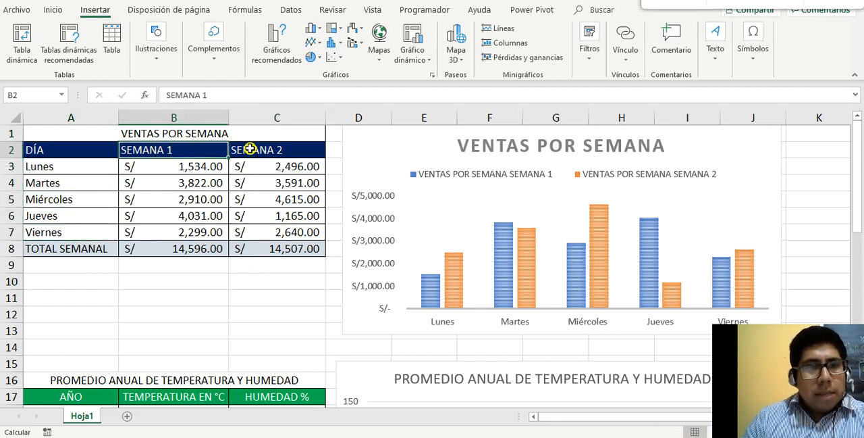
left_click(250, 149)
left_click(190, 149)
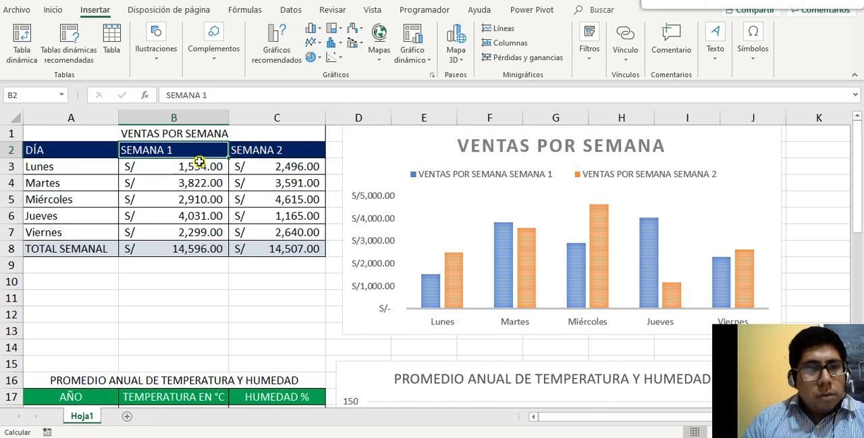
left_click_drag(212, 166, 272, 229)
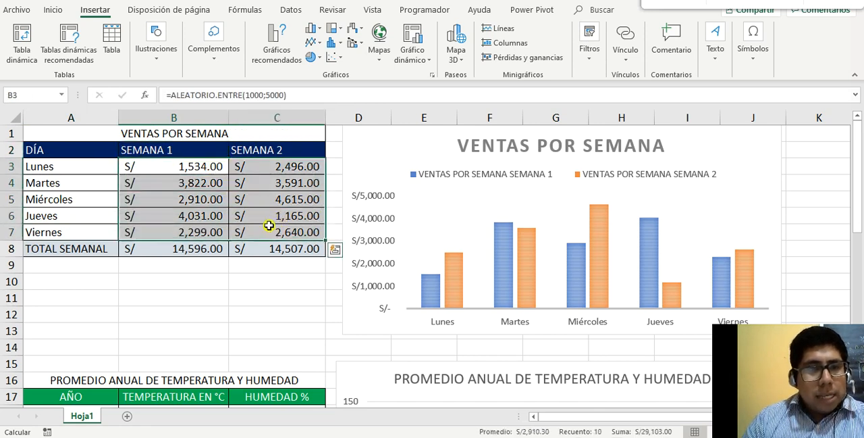
left_click(190, 172)
left_click(200, 188)
left_click(209, 227)
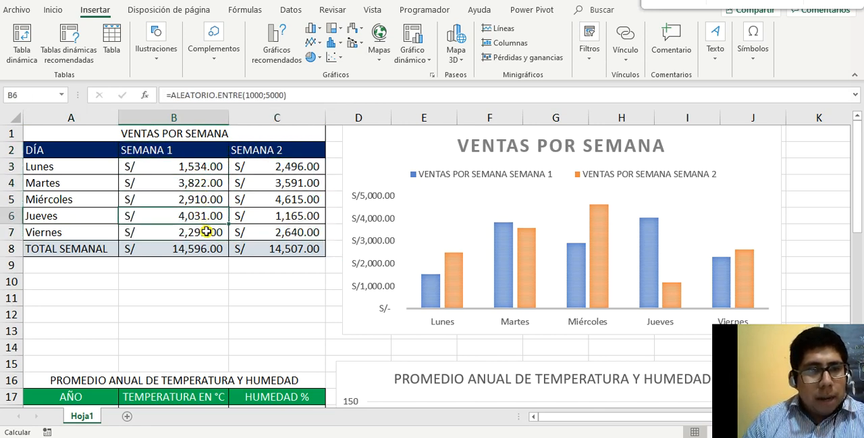
left_click(268, 176)
left_click(275, 213)
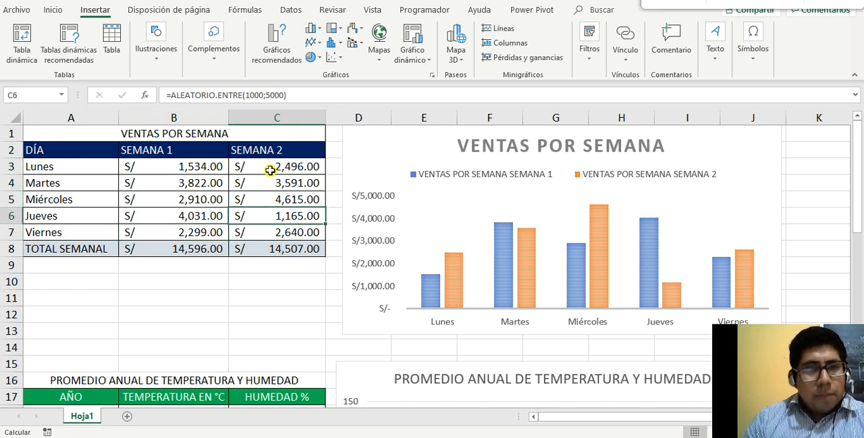
left_click(270, 166)
Compare the Lunes and Martes sales amounts between SEMANA 1 and SEMANA 2
left_click(67, 163)
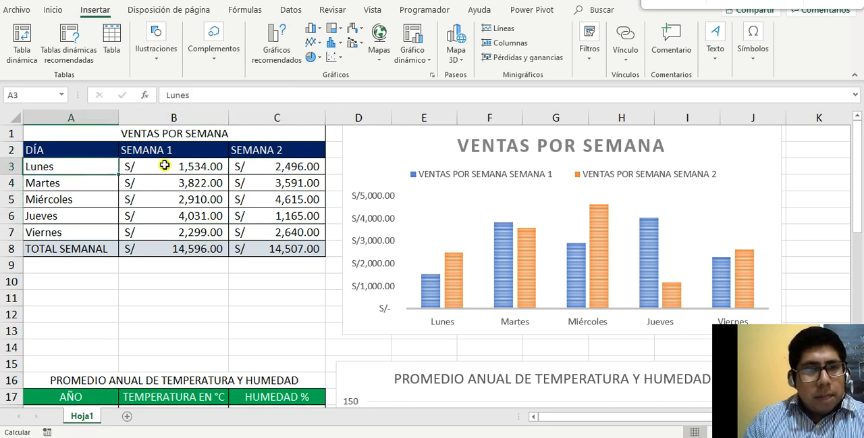
left_click(164, 166)
left_click(289, 172)
left_click(179, 178)
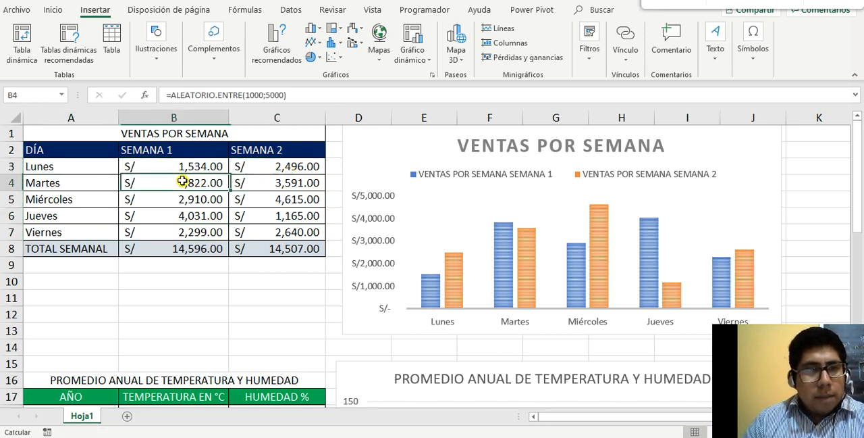
left_click(276, 183)
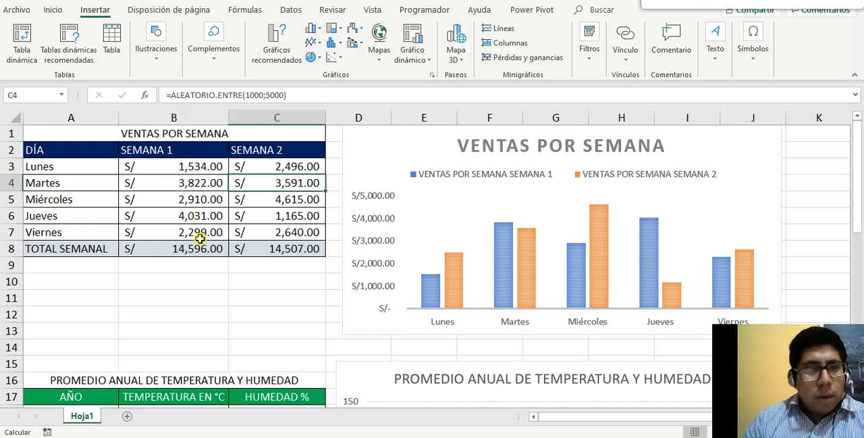
left_click(201, 238)
left_click(202, 183)
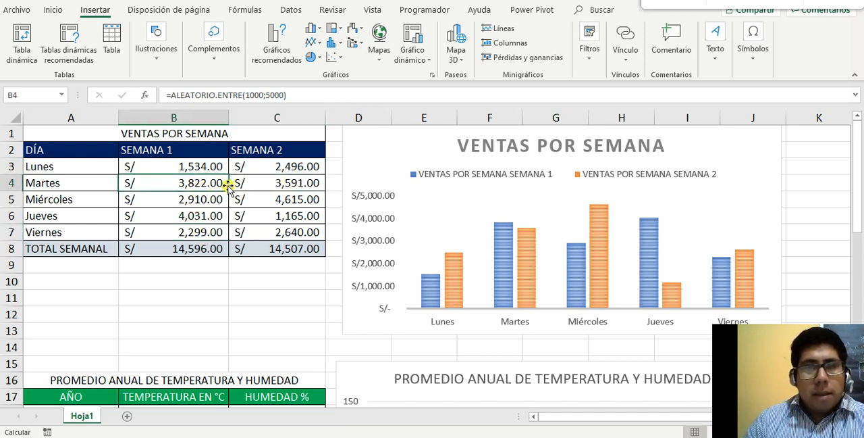
Examine the VENTAS POR SEMANA chart and point out the two week headers in B2:C2 that name its series
left_click(373, 174)
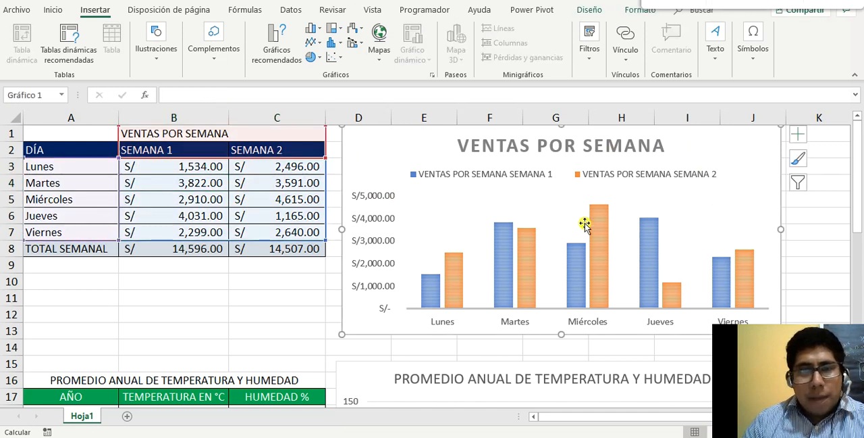
left_click(187, 147)
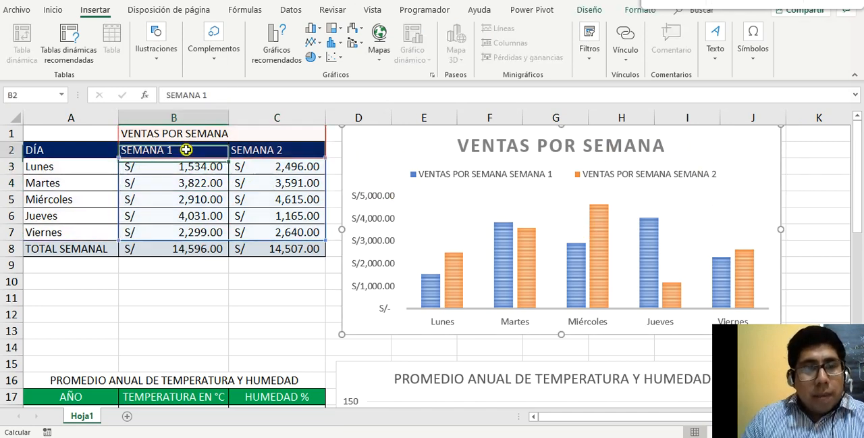
left_click(281, 154)
left_click(191, 149)
left_click(283, 153)
left_click(207, 153)
left_click_drag(195, 150, 250, 150)
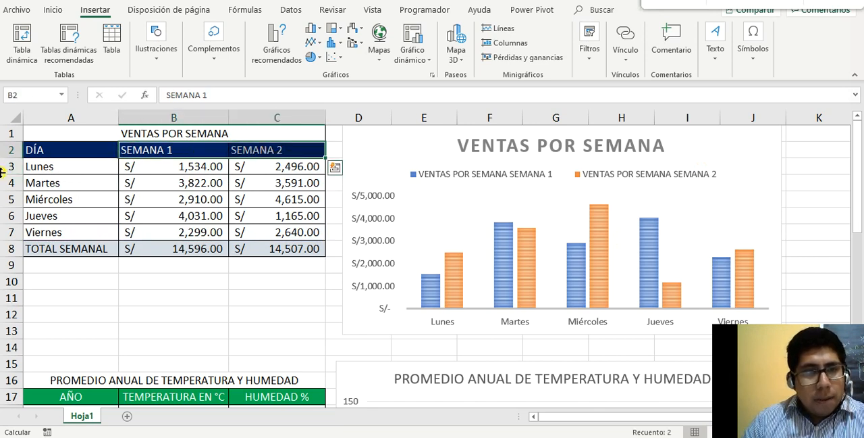
Go through the weekday labels in A3:A7 as categories, and point out the SEMANA 1 and SEMANA 2 headers
left_click_drag(63, 165, 72, 231)
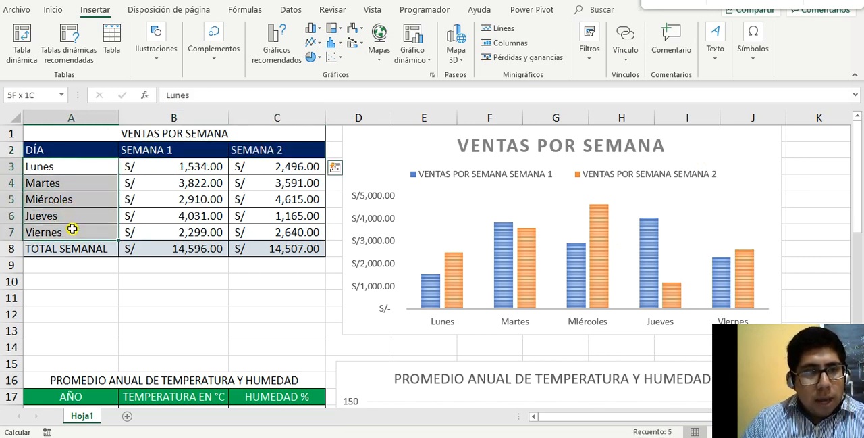
left_click_drag(165, 149, 264, 153)
left_click(200, 149)
left_click(249, 150)
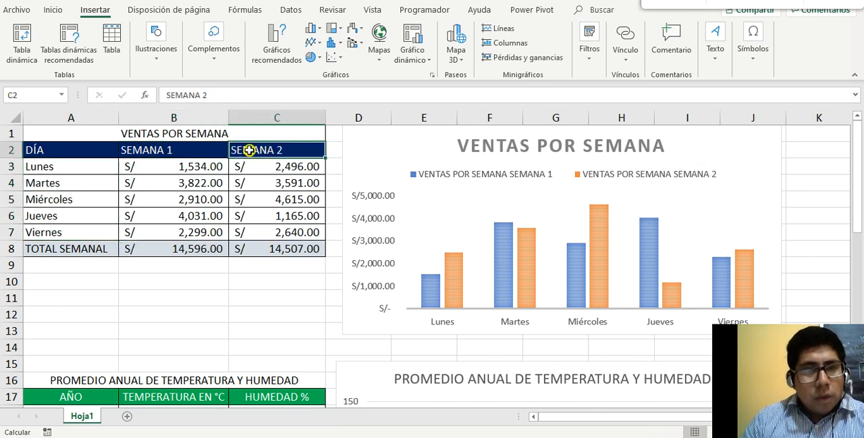
left_click(175, 150)
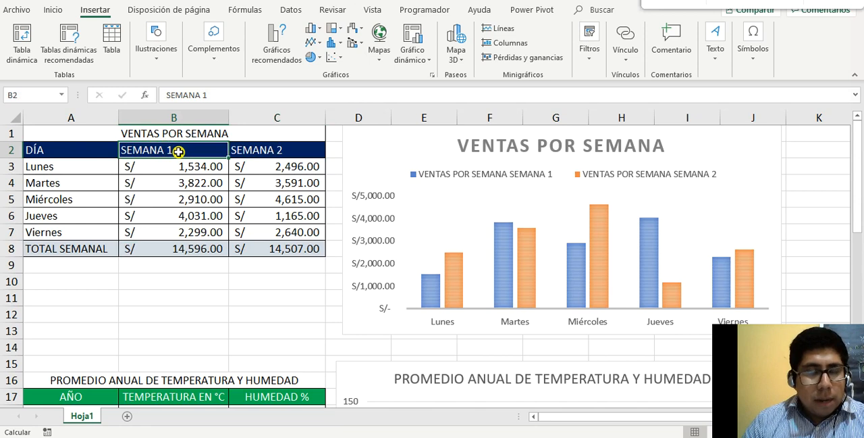
left_click(264, 153)
left_click(187, 150)
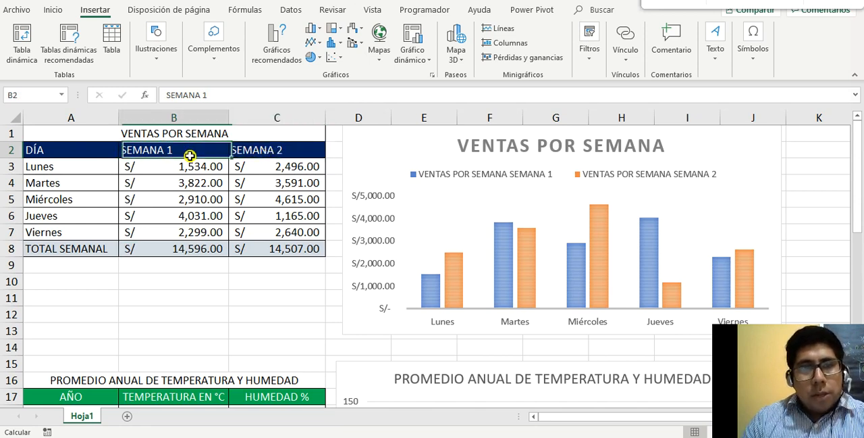
left_click(251, 148)
left_click(195, 150)
left_click(252, 151)
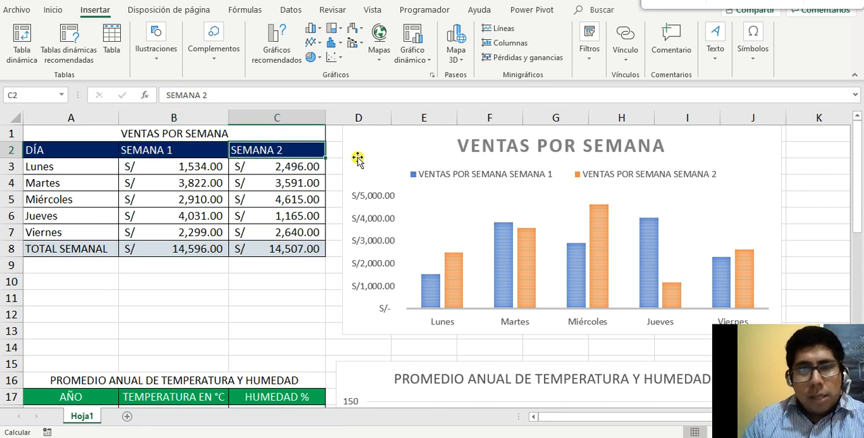
Examine the weekly sales chart's legend and its Lunes and Jueves columns, and inspect the formula in B4
left_click(718, 175)
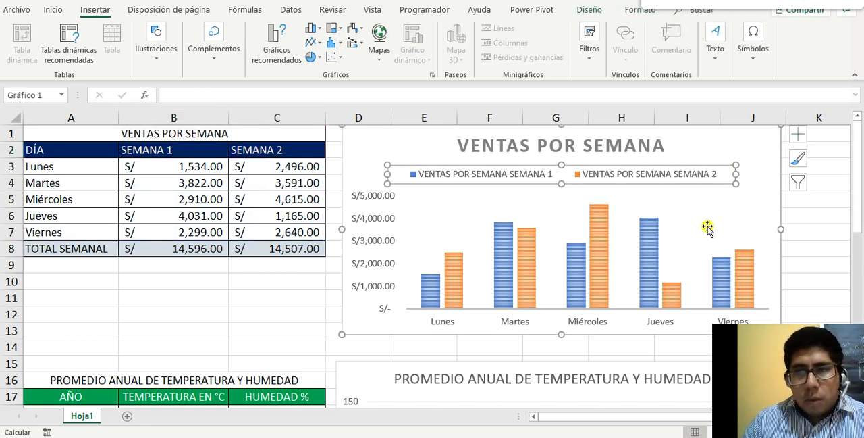
left_click(763, 177)
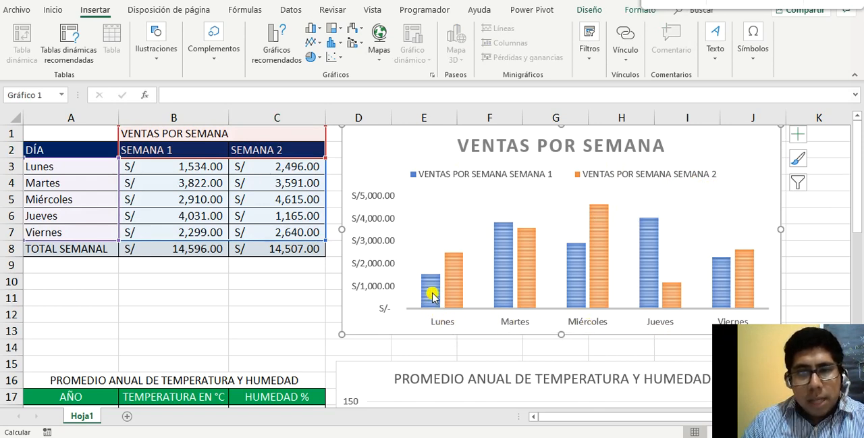
mouse_move(434, 281)
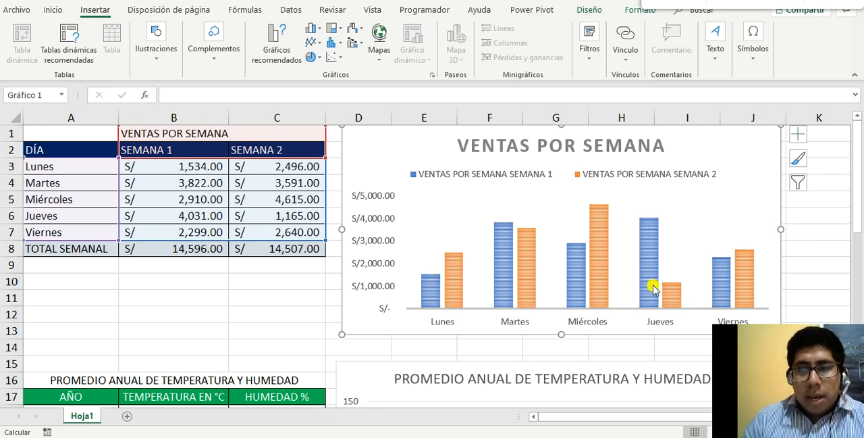
mouse_move(678, 297)
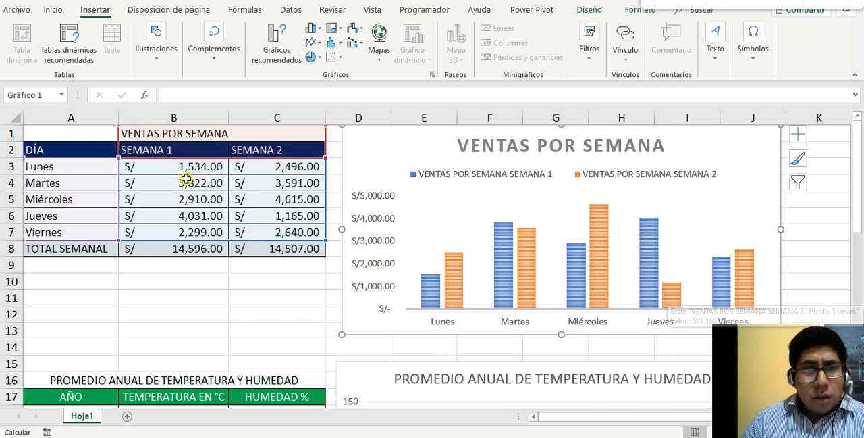
left_click(215, 183)
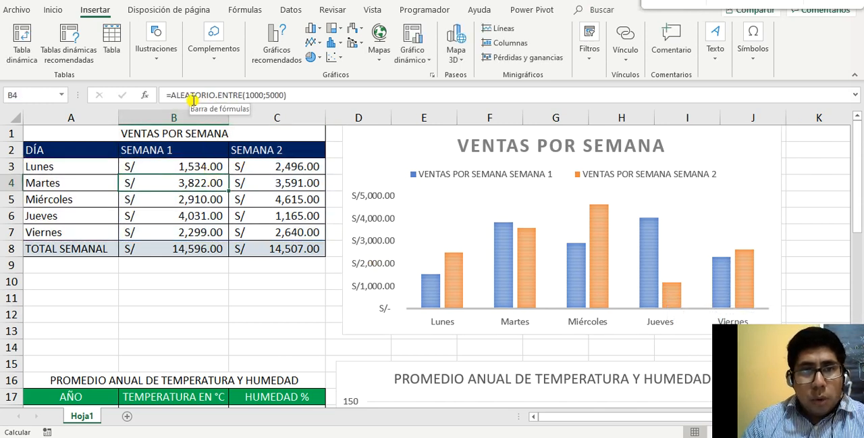
Re-enter the existing formulas in B3:B8 one after another to regenerate the random sales figures and refresh the VENTAS POR SEMANA chart
left_click(220, 166)
key("F2")
key("Return")
key("F2")
key("Return")
key("F2")
key("Return")
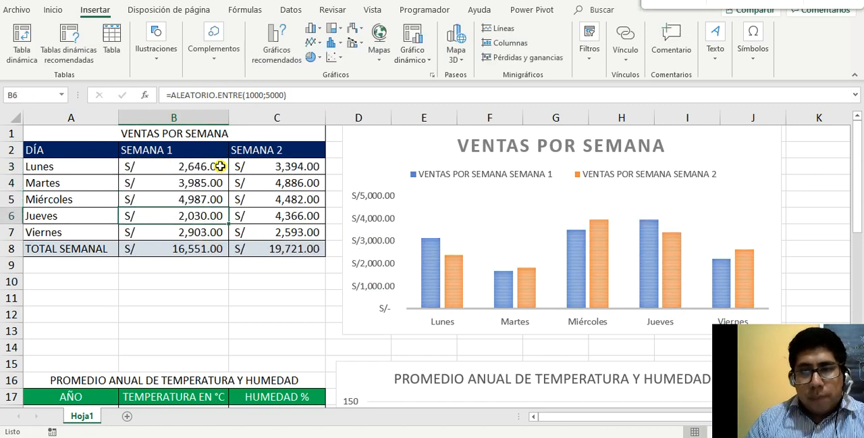
key("F2")
key("Return")
key("F2")
key("Return")
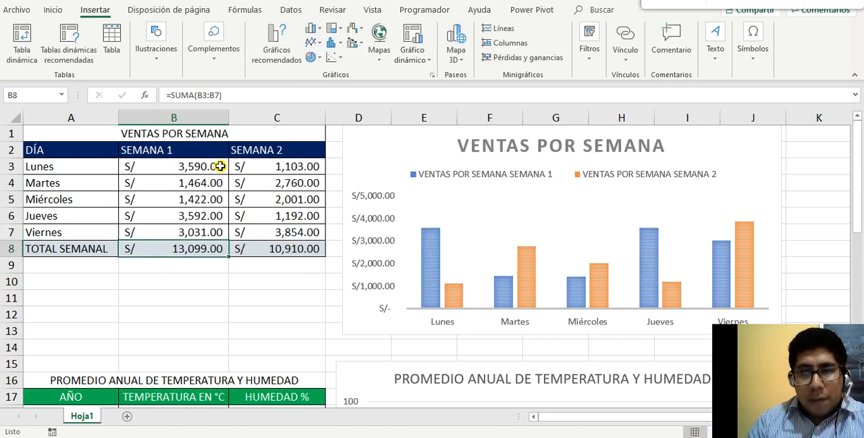
key("F2")
key("Return")
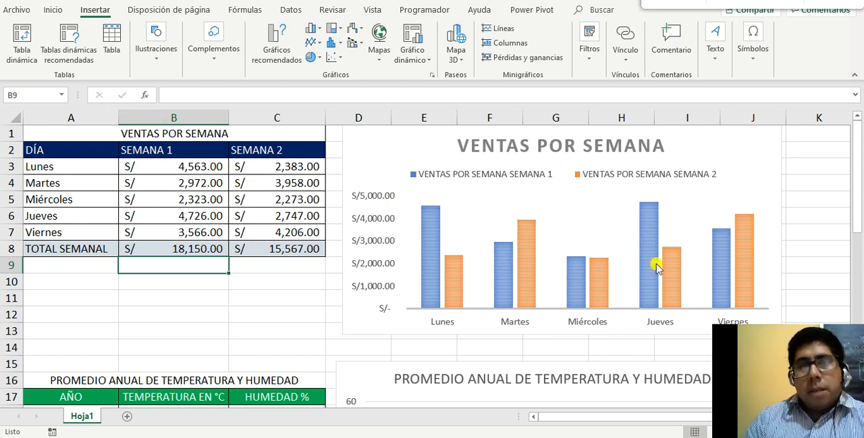
Point out the weekly sales chart's title and legend, and match them to the SEMANA 1 and SEMANA 2 headers in B2:C2
left_click(552, 154)
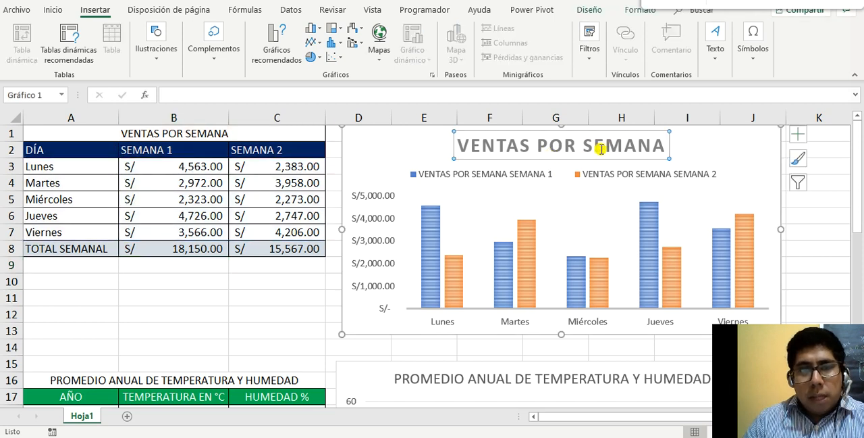
left_click(455, 174)
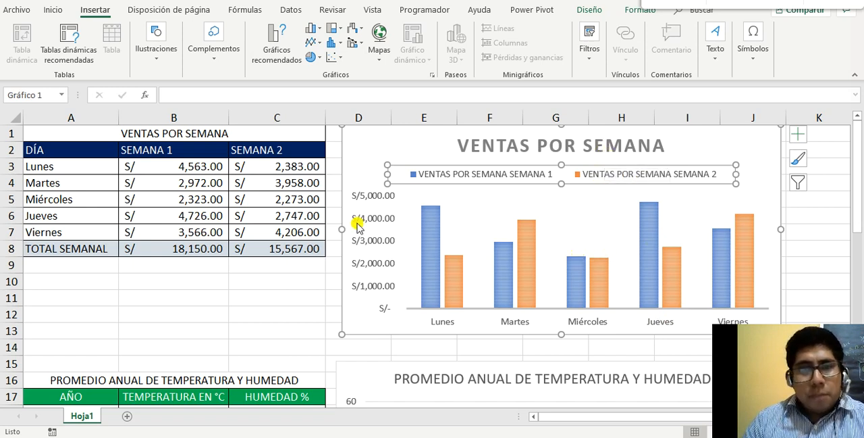
left_click(158, 152)
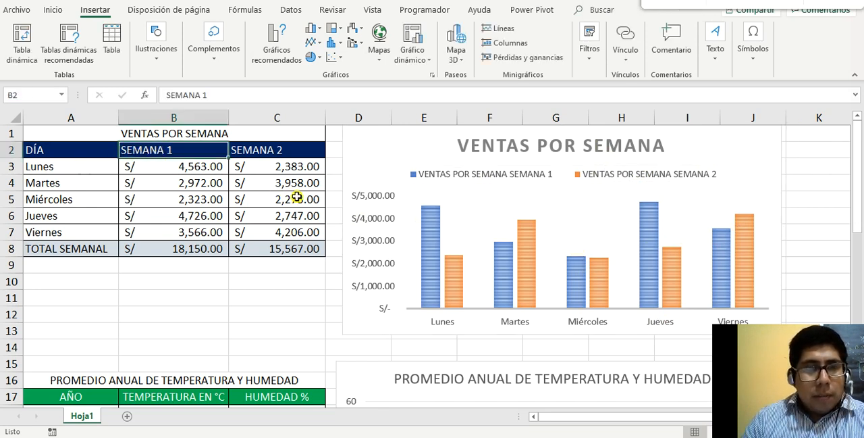
left_click(252, 152)
left_click(197, 154)
left_click(263, 154)
left_click(216, 151)
left_click(281, 151)
left_click(206, 148)
left_click(269, 149)
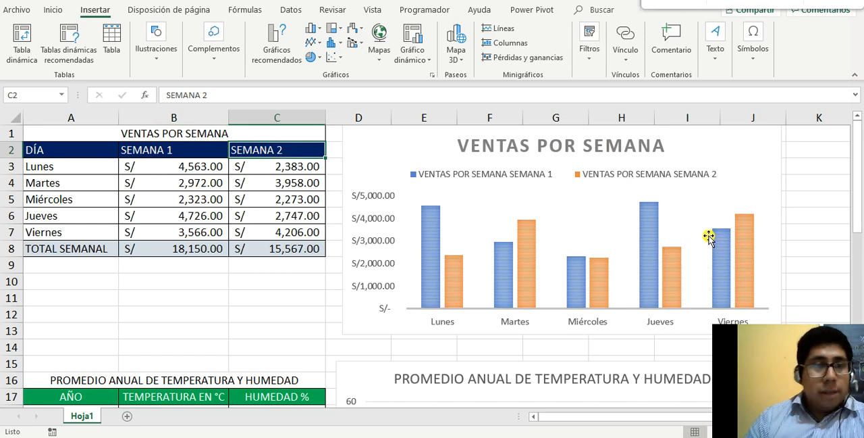
Go through the whole weekly sales table from its title down to the TOTAL SEMANAL row, and point out the merged title cell
scroll(271, 200, "down", 4)
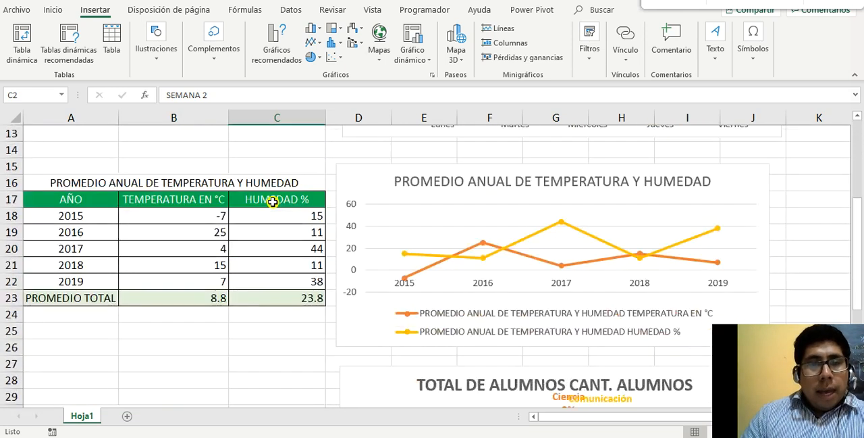
scroll(310, 239, "up", 4)
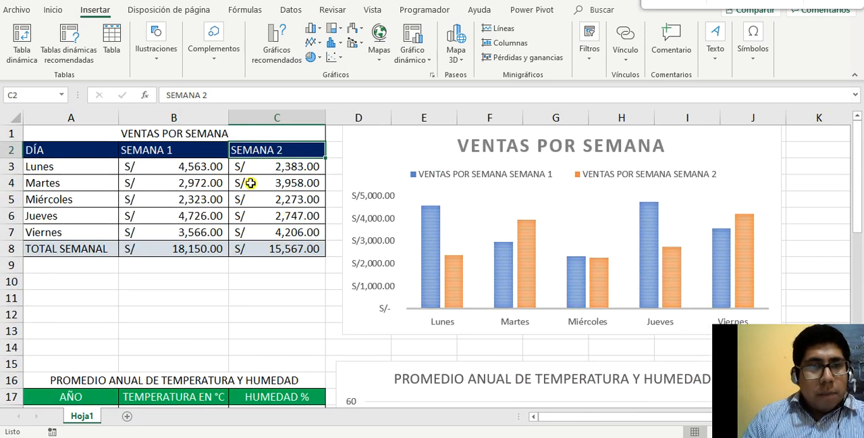
left_click_drag(167, 135, 246, 244)
left_click(174, 134)
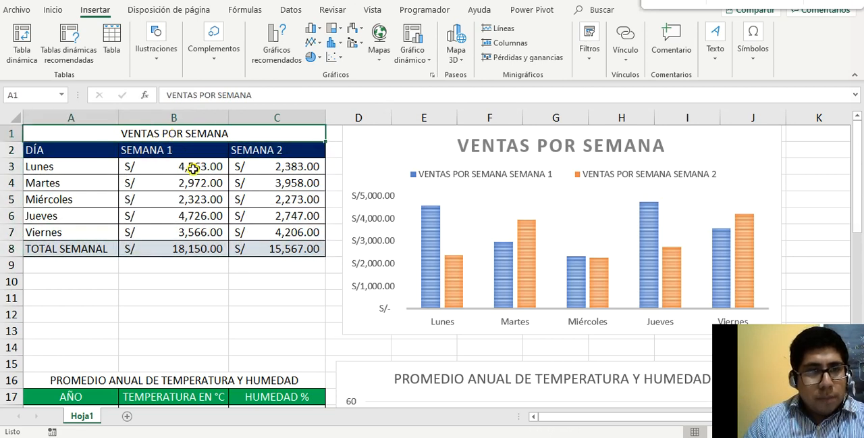
Go to the PROMEDIO ANUAL DE TEMPERATURA Y HUMEDAD table and select its line chart's plot area to show the source data
scroll(216, 248, "down", 2)
scroll(202, 299, "down", 1)
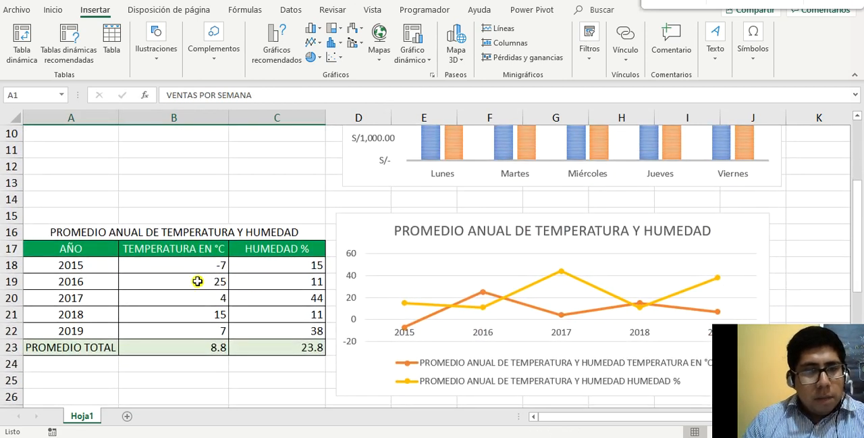
scroll(585, 270, "down", 1)
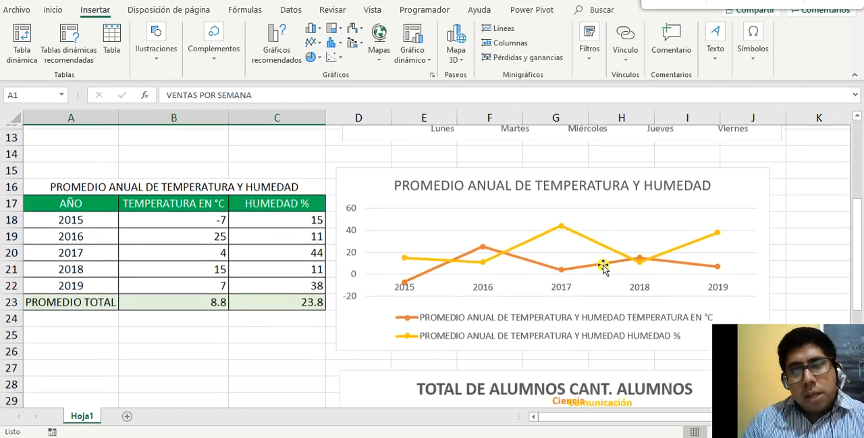
left_click(704, 210)
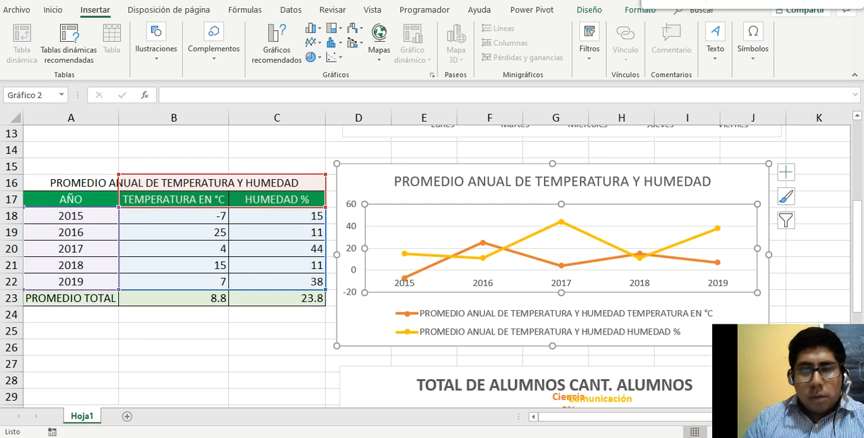
Switch to the Microsoft support article in the browser and read the Gráficos de líneas section with its Precipitaciones diarias example
key("alt+Tab")
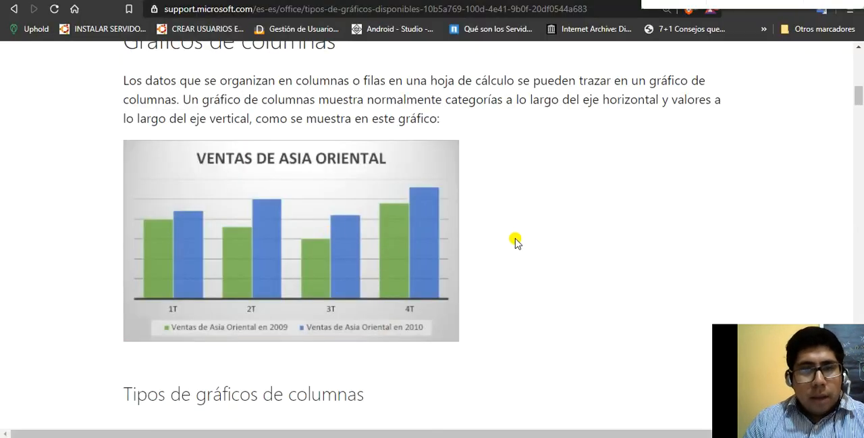
scroll(517, 242, "down", 3)
scroll(516, 242, "down", 7)
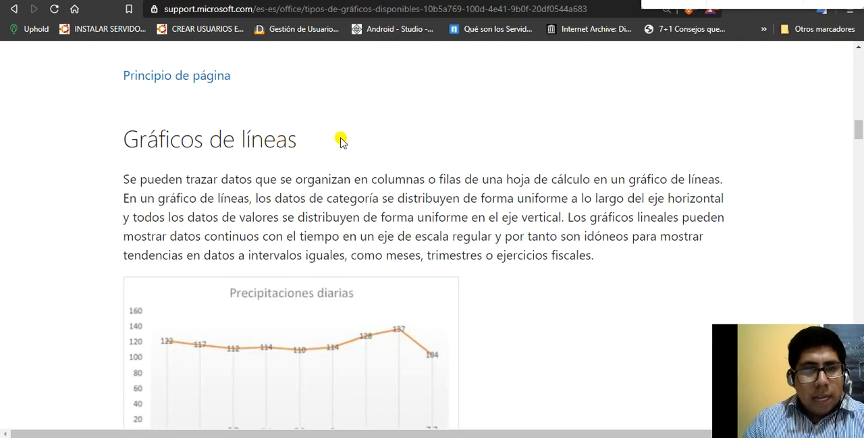
scroll(341, 140, "down", 1)
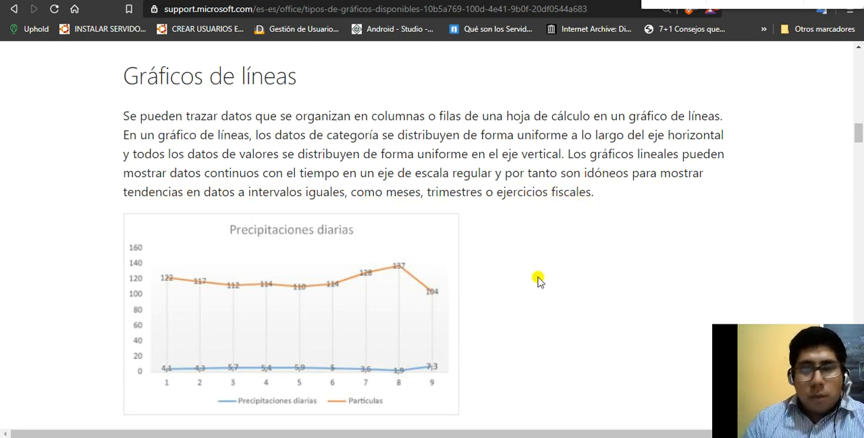
Return to the Excel workbook and select the years 2015 to 2019 in A18:A22 as the line chart's categories
key("alt+Tab")
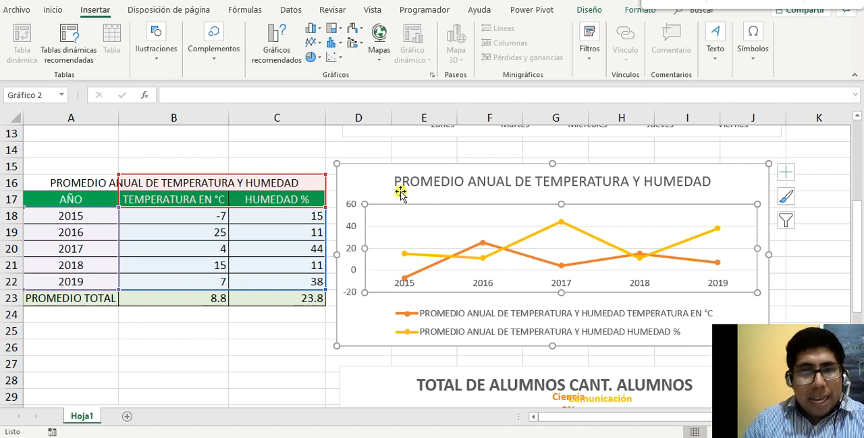
left_click_drag(91, 217, 90, 281)
left_click_drag(81, 216, 88, 283)
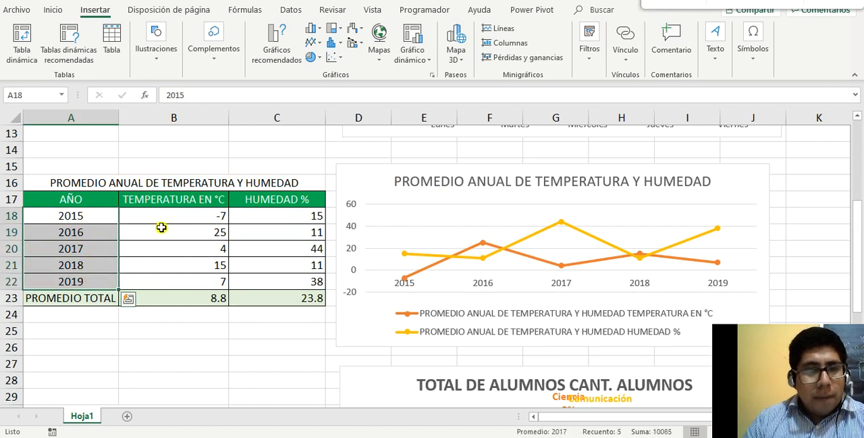
Point out the TEMPERATURA EN °C and HUMEDAD % headers in B17:C17 alternately as the line chart's two series
left_click(182, 198)
left_click(264, 200)
left_click(206, 200)
left_click(273, 200)
left_click(207, 200)
left_click(258, 201)
left_click(222, 200)
left_click(263, 199)
left_click(207, 199)
left_click(261, 199)
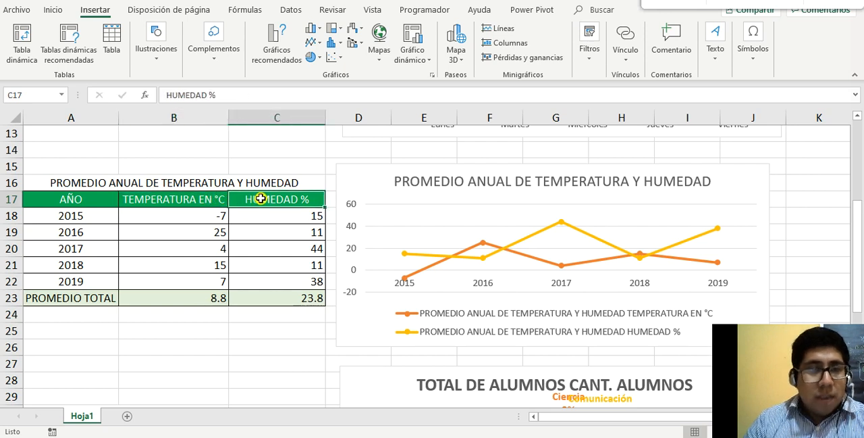
left_click(177, 197)
left_click(259, 197)
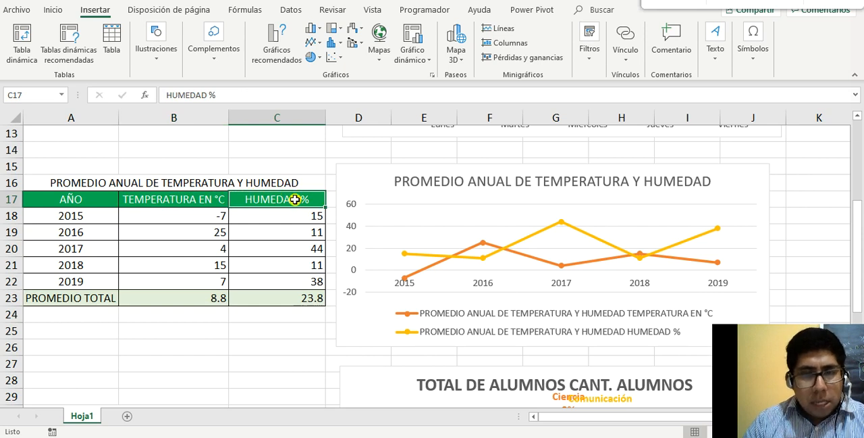
left_click(210, 203)
left_click(264, 197)
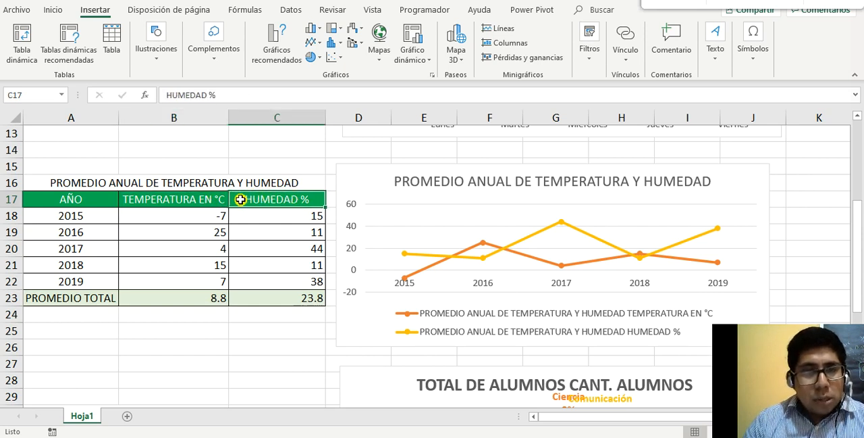
left_click(188, 197)
left_click(246, 199)
left_click(206, 197)
left_click(246, 199)
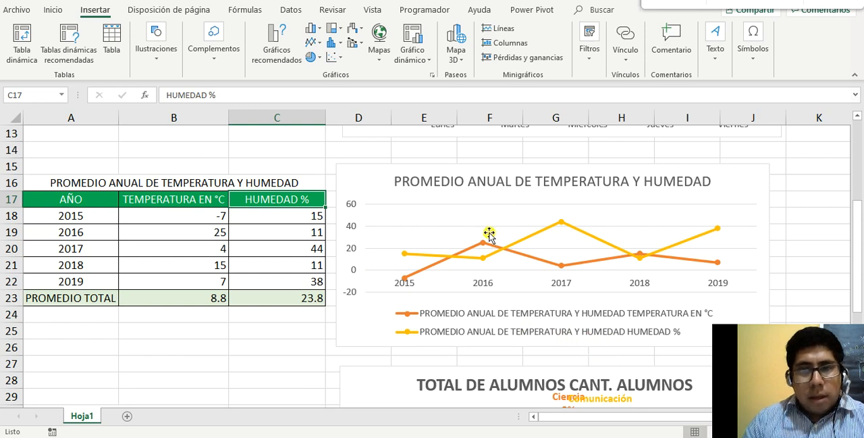
Inspect the line chart's 2016 temperature point, and re-enter the formula in B18 to regenerate the random data
left_click(725, 216)
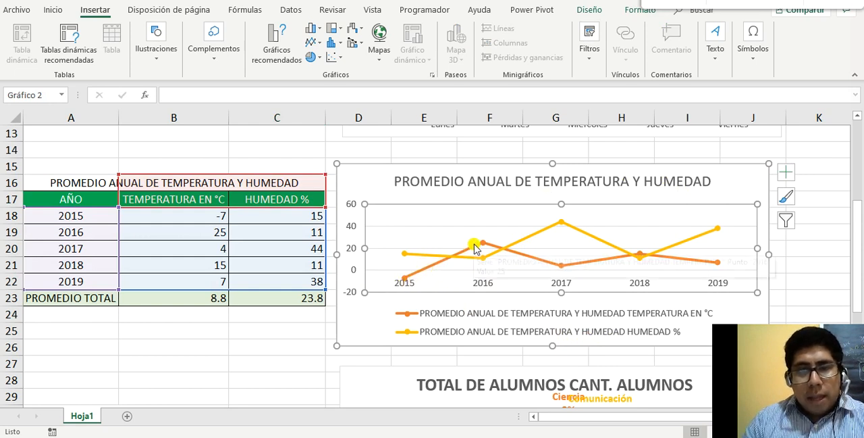
mouse_move(478, 246)
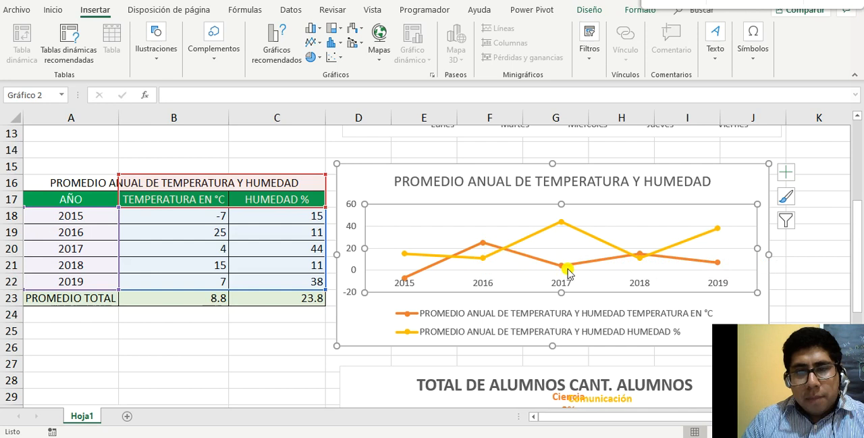
left_click(212, 221)
double_click(212, 221)
key("Return")
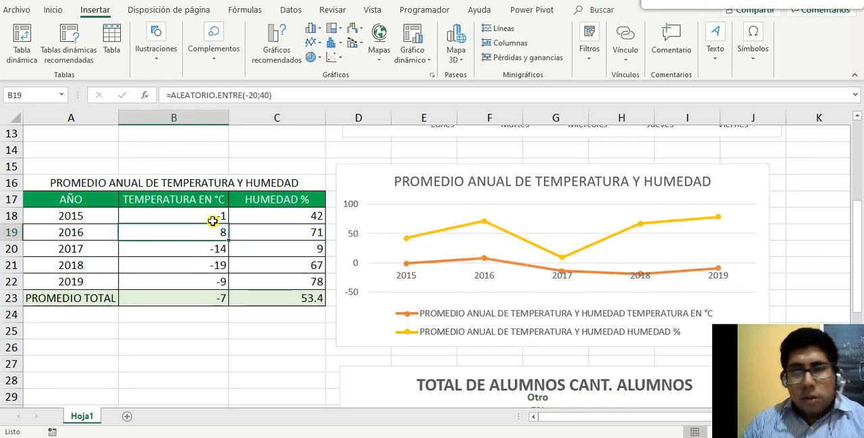
Compare the VENTAS POR SEMANA column chart with the annual temperature and humidity line chart
scroll(734, 233, "down", 1)
scroll(736, 238, "up", 1)
scroll(736, 239, "up", 4)
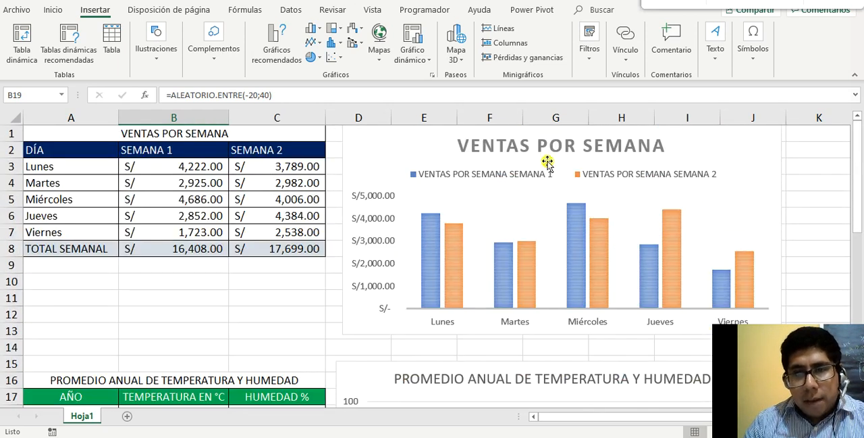
scroll(590, 223, "down", 2)
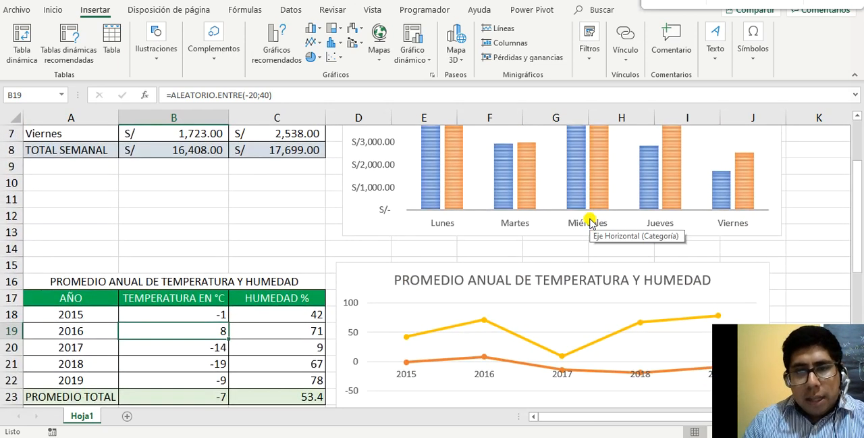
scroll(589, 223, "down", 1)
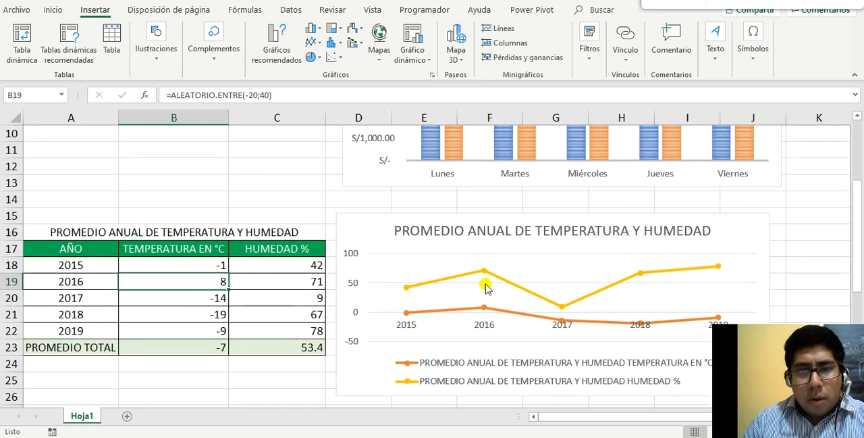
scroll(640, 283, "up", 3)
scroll(639, 280, "down", 2)
scroll(643, 284, "down", 2)
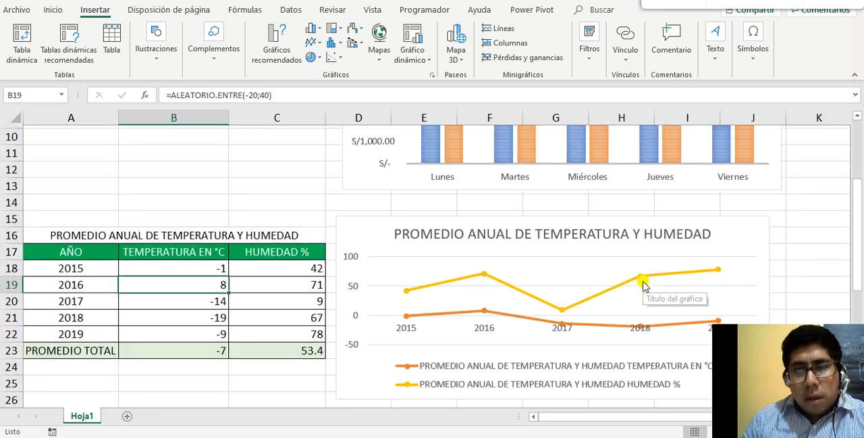
scroll(642, 283, "up", 1)
scroll(642, 281, "down", 1)
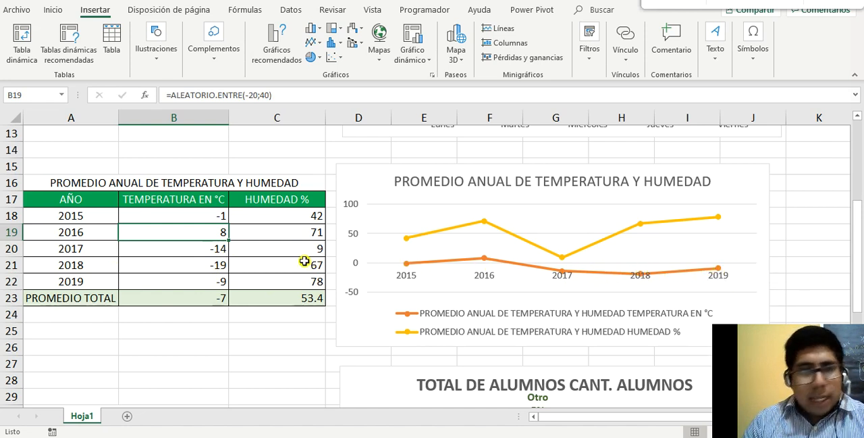
Go to the TOTAL DE ALUMNOS table, point out its title, and select the pie chart to show its source data
scroll(298, 264, "down", 4)
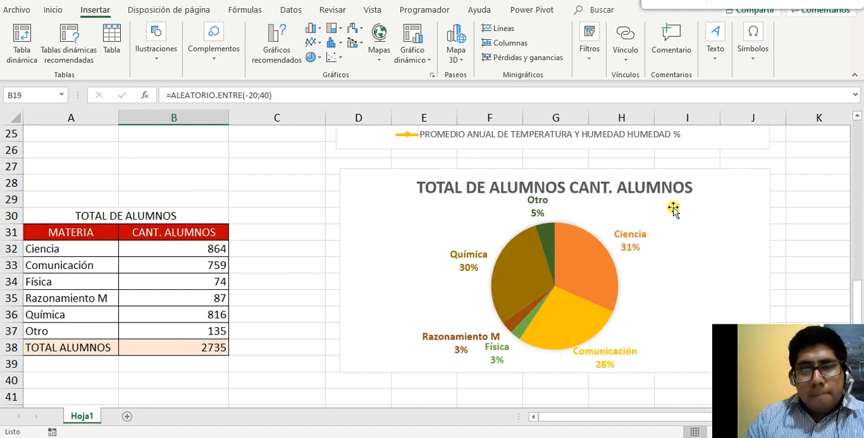
left_click(137, 207)
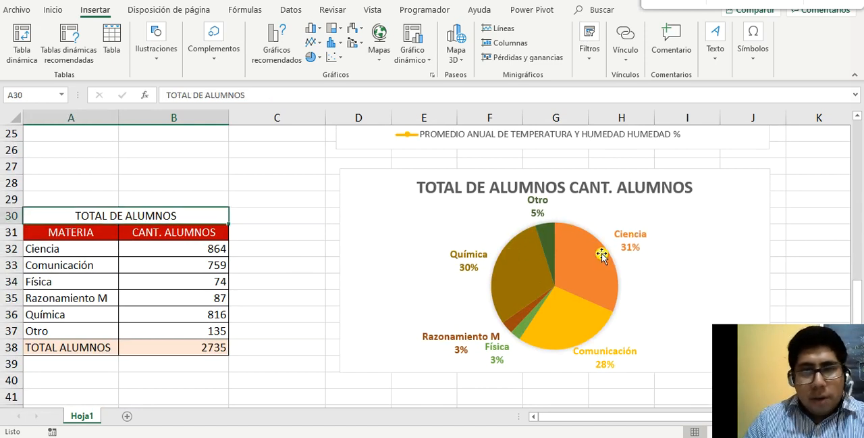
left_click(649, 244)
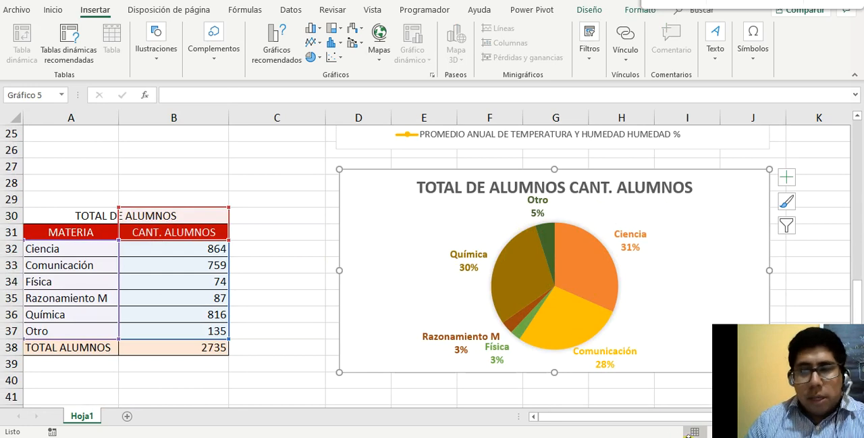
Switch to the Microsoft support article in the browser and read the Gráficos circulares y de anillos section
key("alt+Tab")
scroll(403, 281, "down", 6)
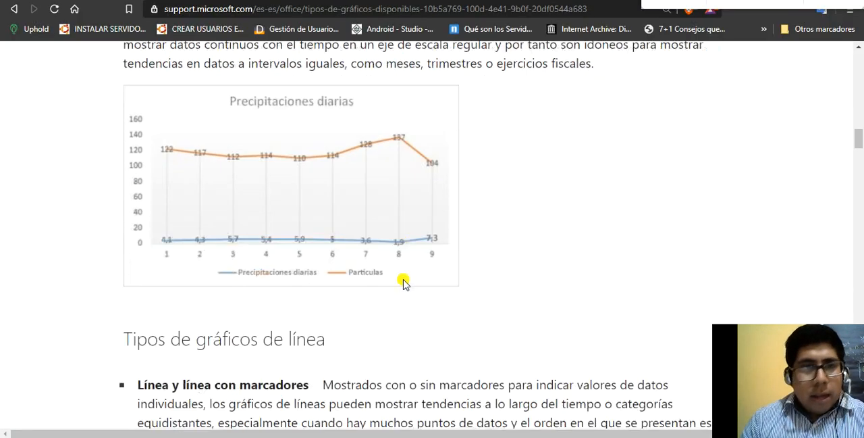
scroll(403, 279, "down", 8)
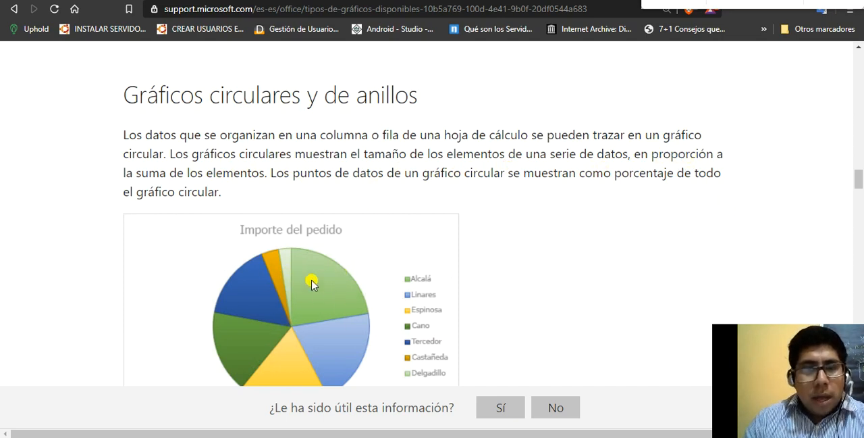
Read the article's conditions for using a pie chart, highlighting the one about having a single data series
scroll(368, 268, "down", 4)
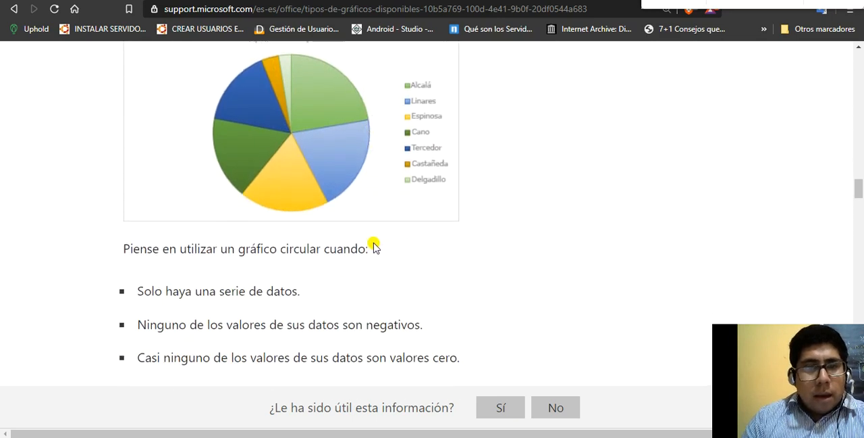
scroll(251, 220, "down", 1)
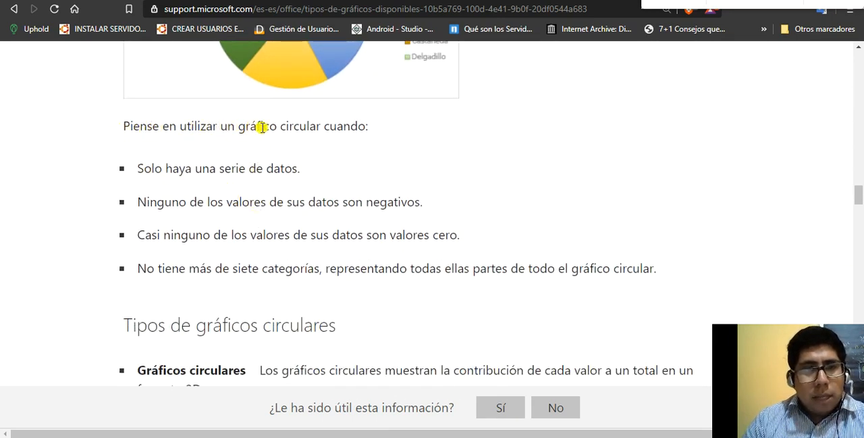
left_click_drag(144, 170, 302, 177)
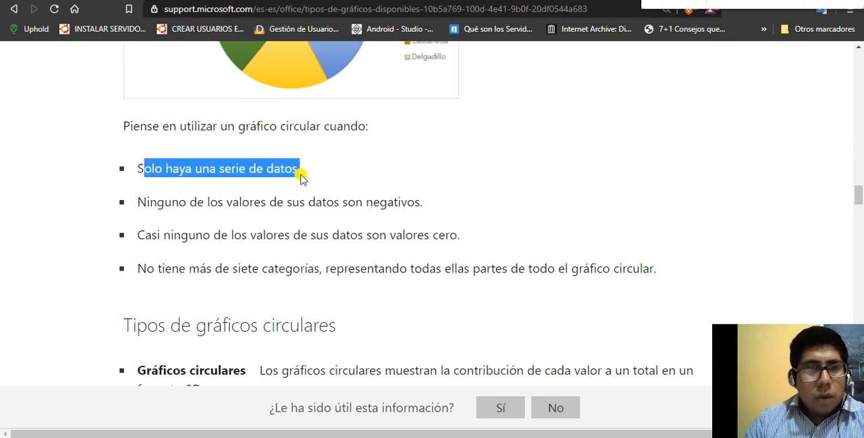
scroll(302, 176, "up", 1)
scroll(302, 176, "down", 1)
left_click(149, 208)
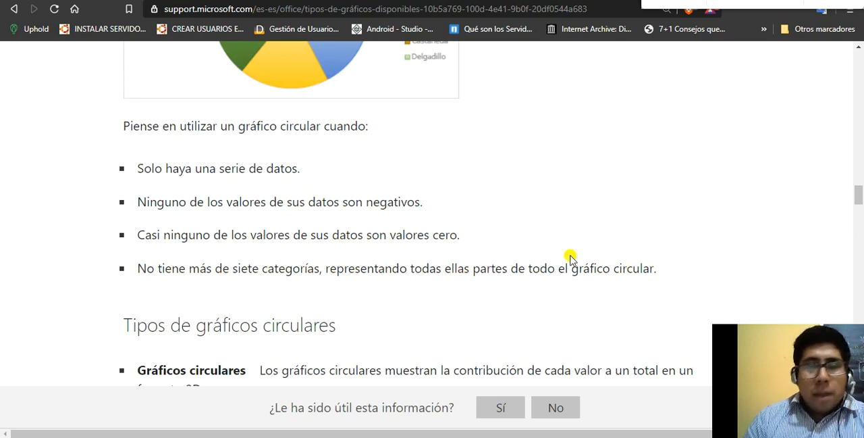
Switch to the Excel workbook and point out the subjects and student counts in the TOTAL DE ALUMNOS table beside its pie chart
mouse_move(686, 436)
left_click(671, 425)
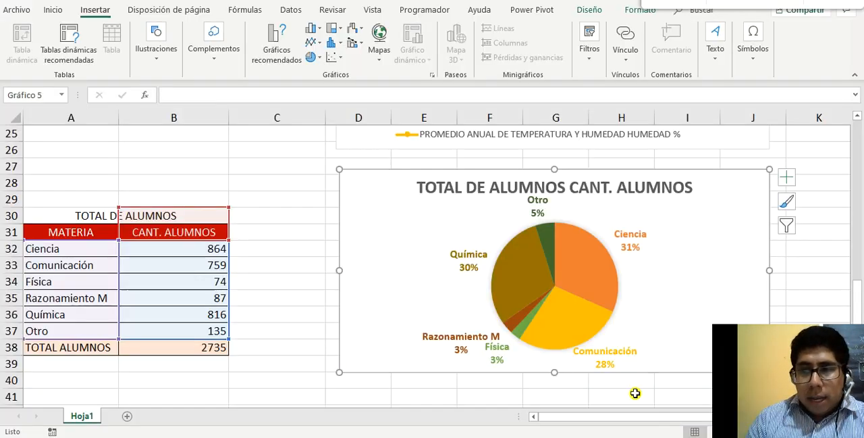
scroll(263, 216, "down", 1)
left_click(266, 214)
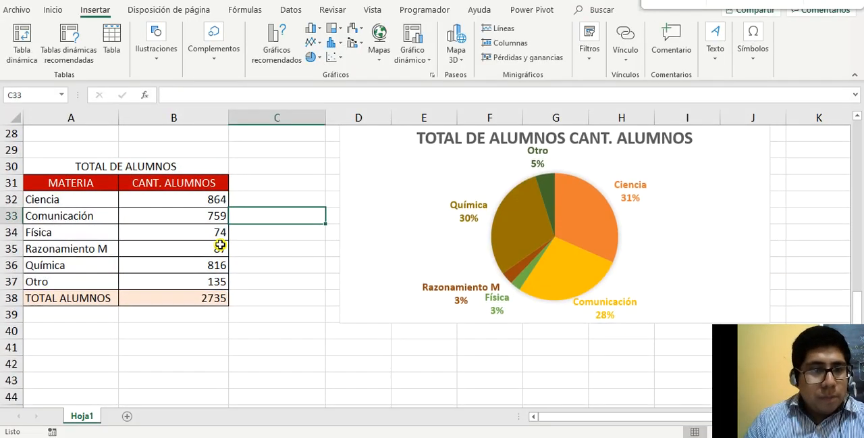
left_click(54, 183)
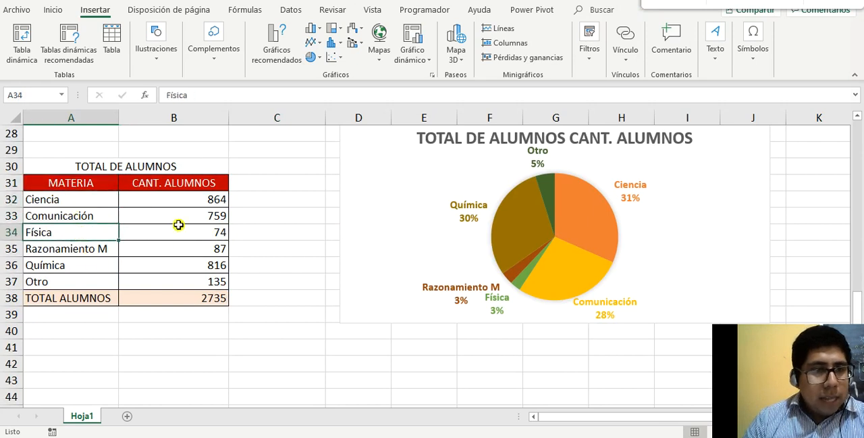
left_click(198, 210)
left_click(208, 261)
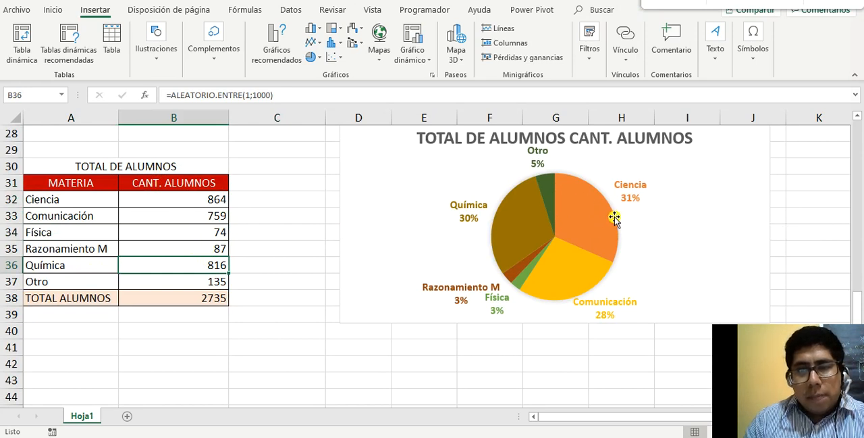
mouse_move(585, 214)
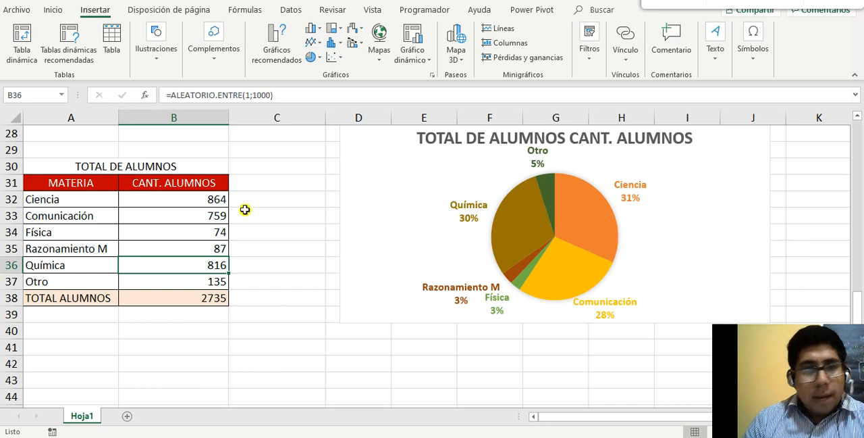
Highlight the CANT. ALUMNOS column in B31:B38 as the single data series, contrasting it with the empty cells C31:C39
left_click_drag(183, 188, 193, 284)
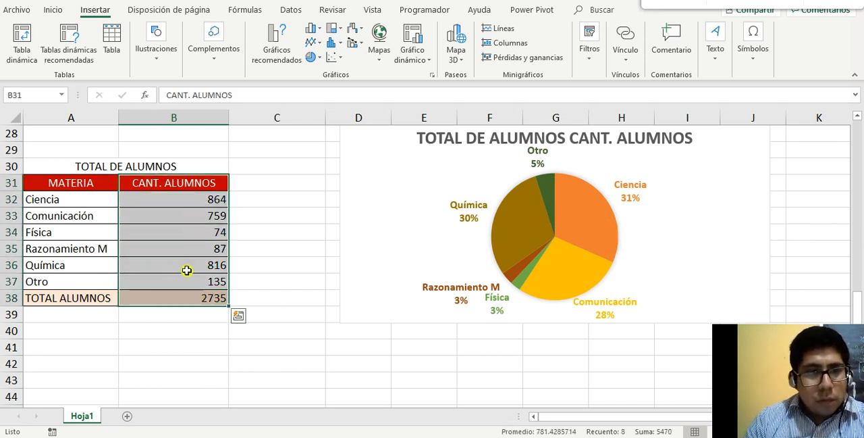
left_click_drag(176, 183, 196, 297)
left_click(251, 191)
left_click_drag(251, 192, 263, 313)
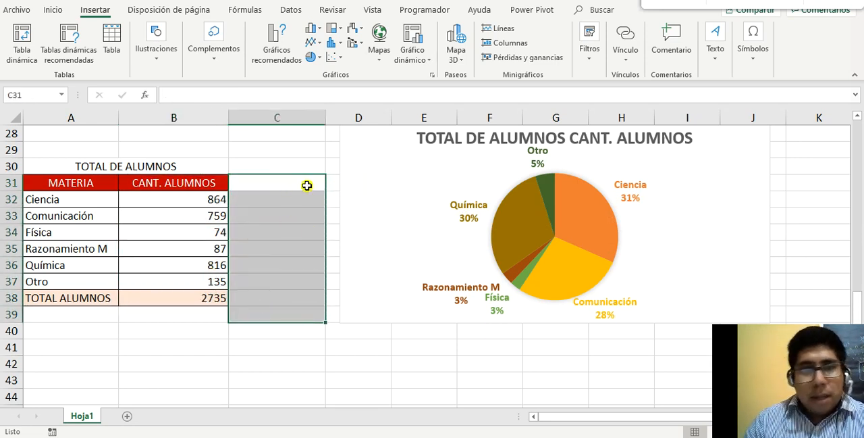
left_click_drag(175, 181, 195, 299)
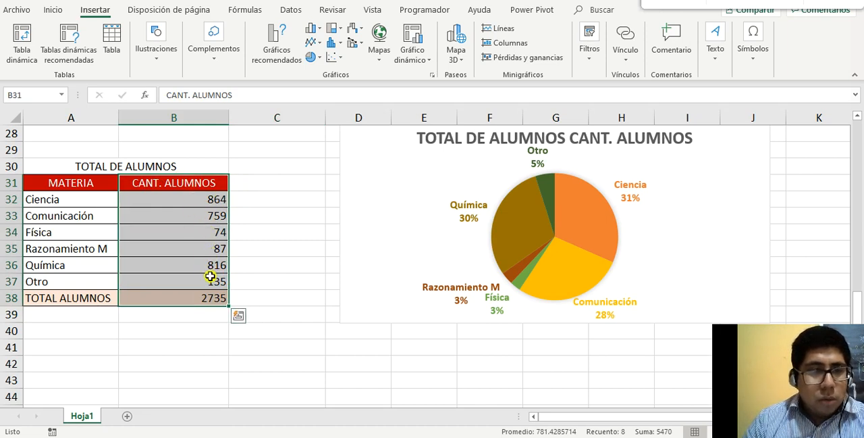
left_click(178, 200)
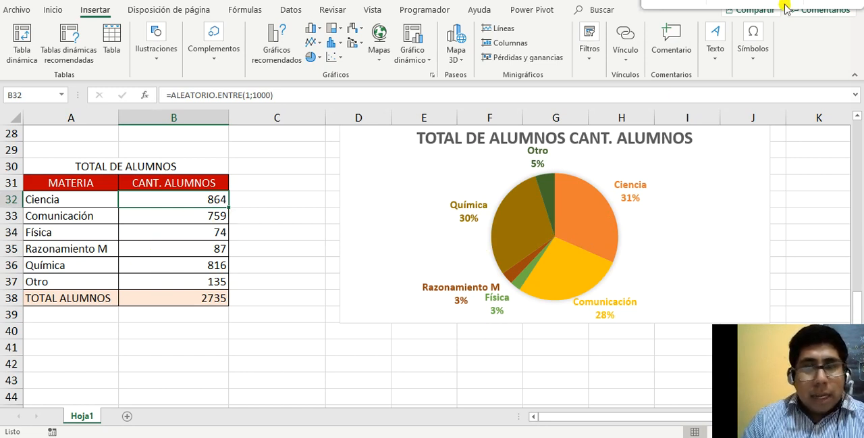
Inspect the pie chart's Ciencia slice, and review the weekly sales and annual temperature and humidity tables with their charts
left_click(667, 153)
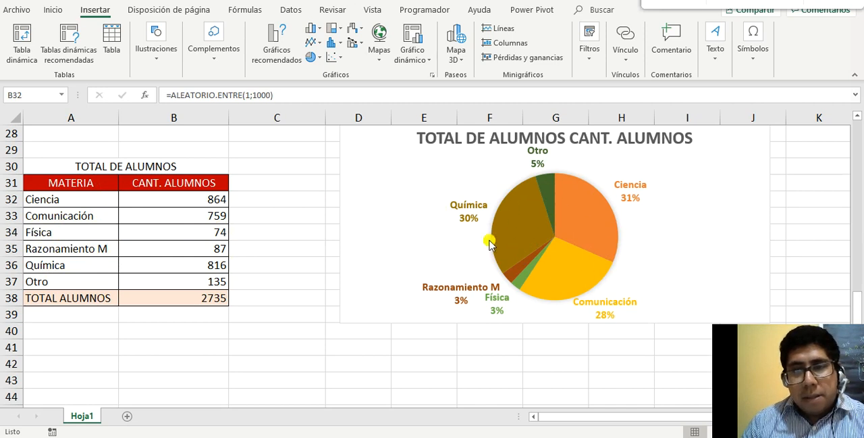
mouse_move(584, 242)
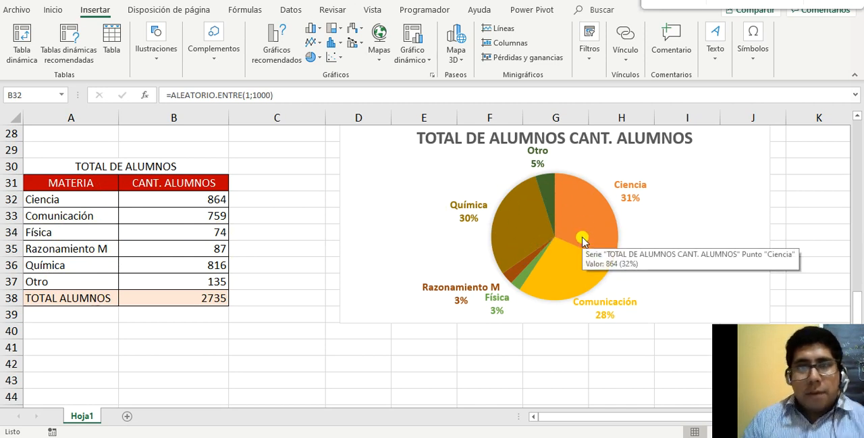
scroll(584, 242, "up", 9)
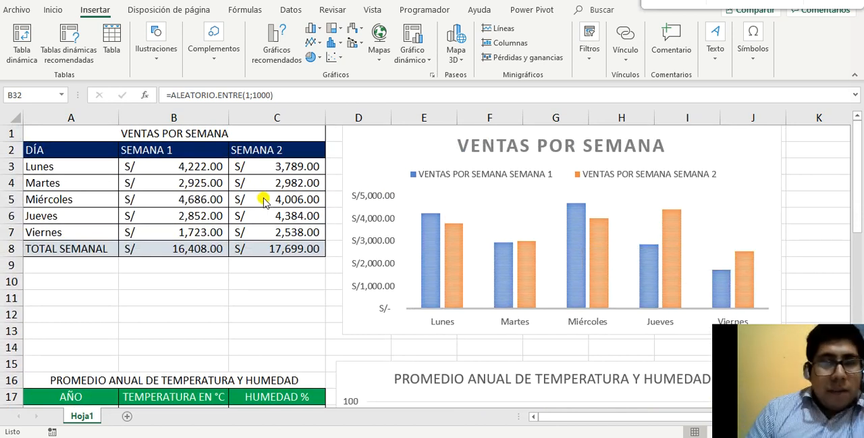
scroll(315, 250, "down", 6)
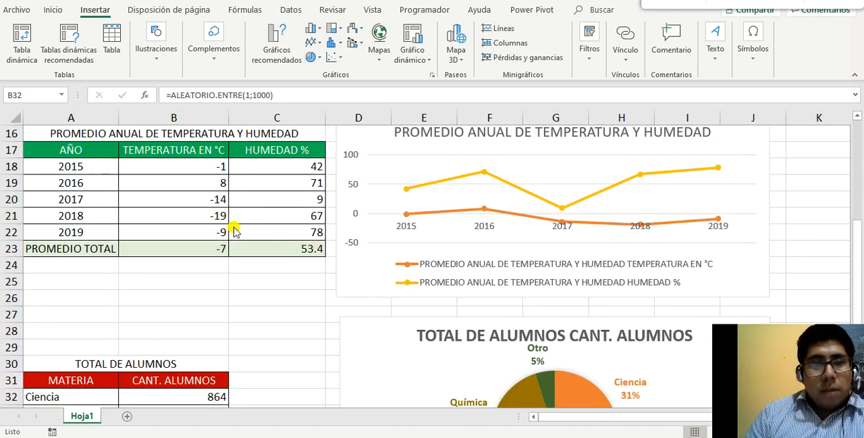
scroll(502, 287, "up", 6)
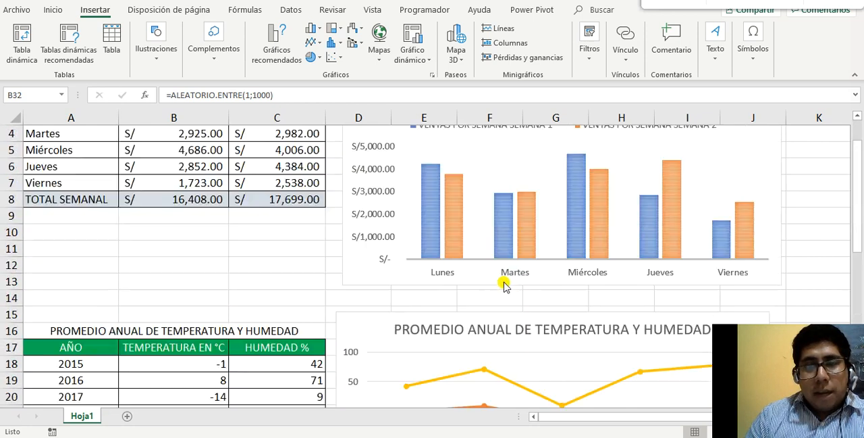